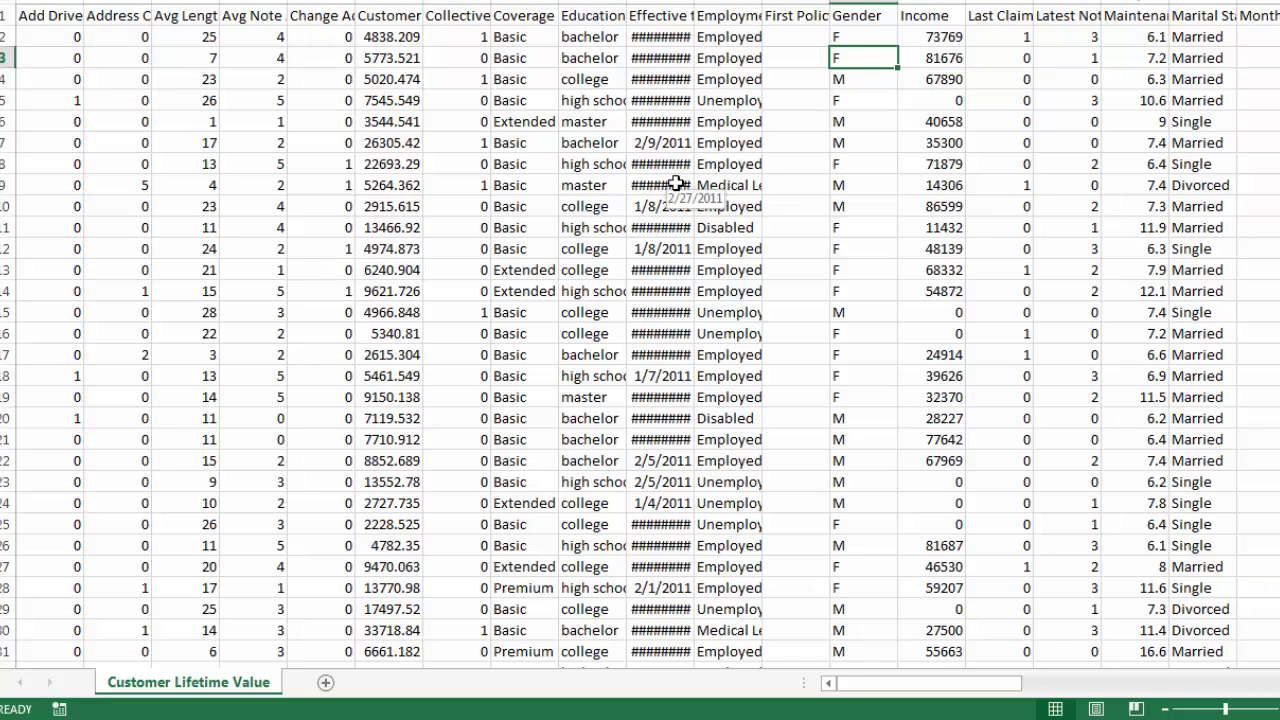
Review the column headers across the Customer Lifetime Value sheet, including the customer lifetime value, income, claim, policy and renewal fields.
click(60, 15)
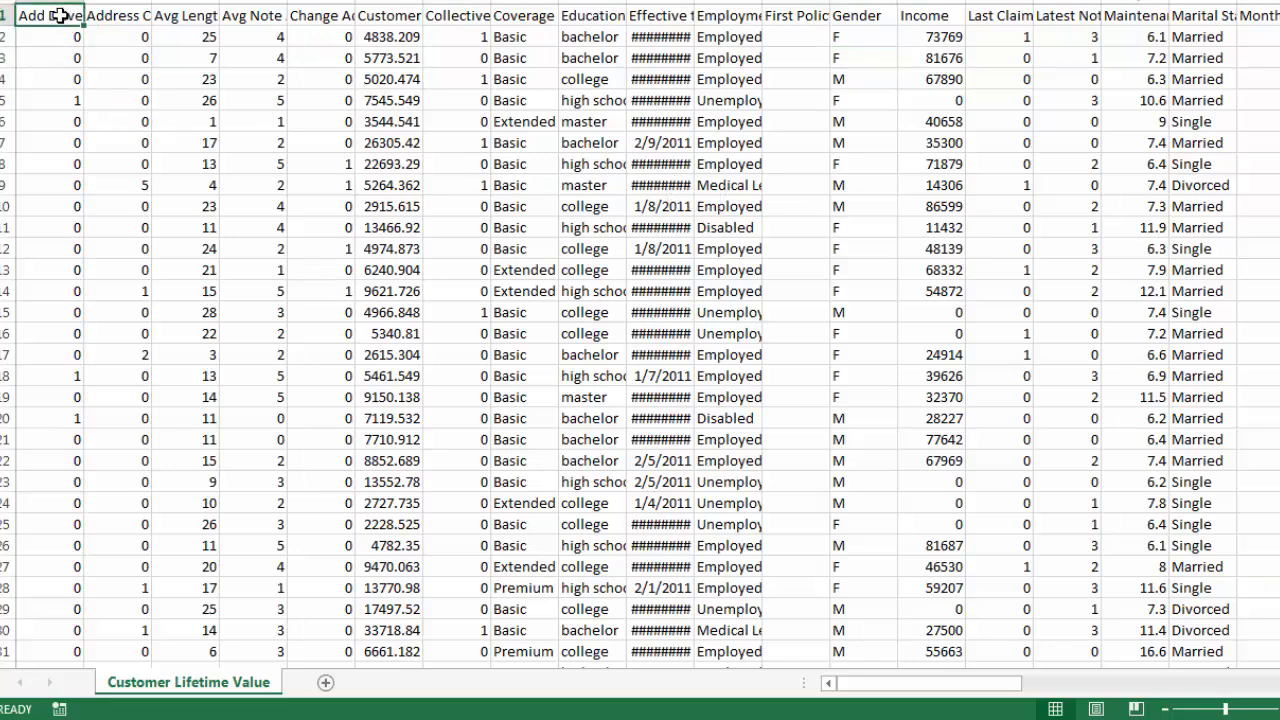
click(185, 15)
click(252, 15)
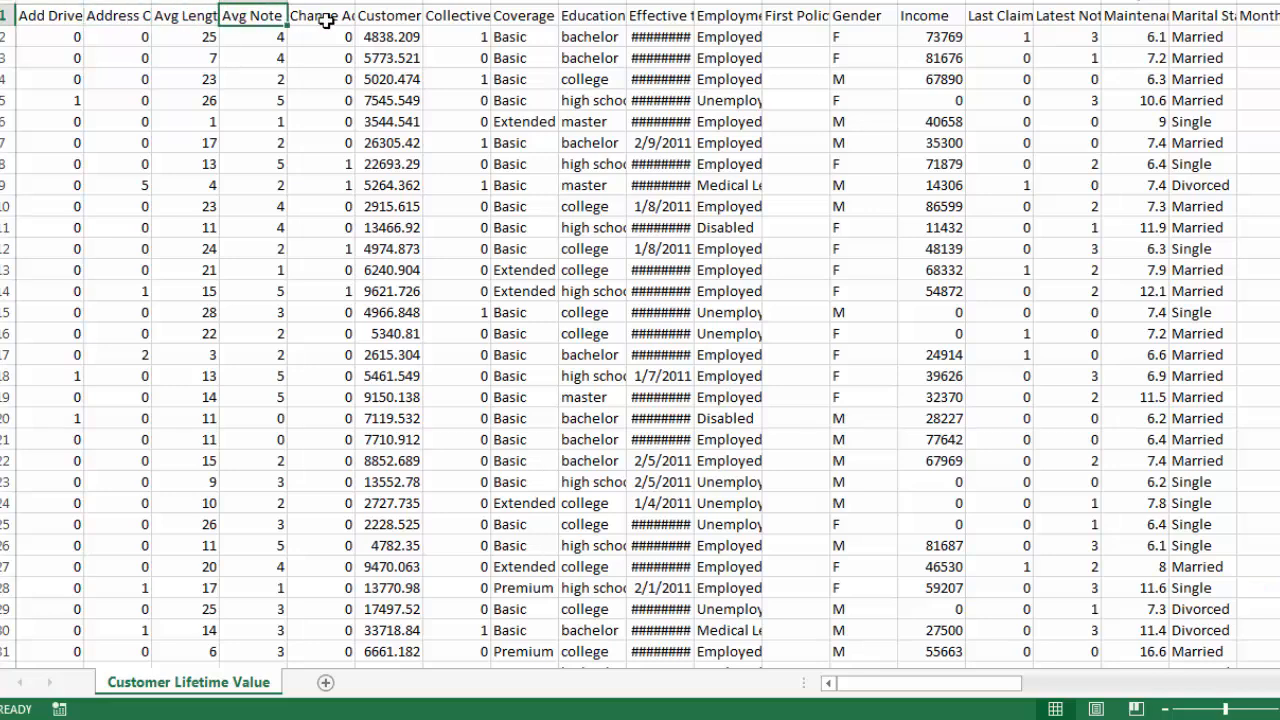
click(326, 15)
click(385, 15)
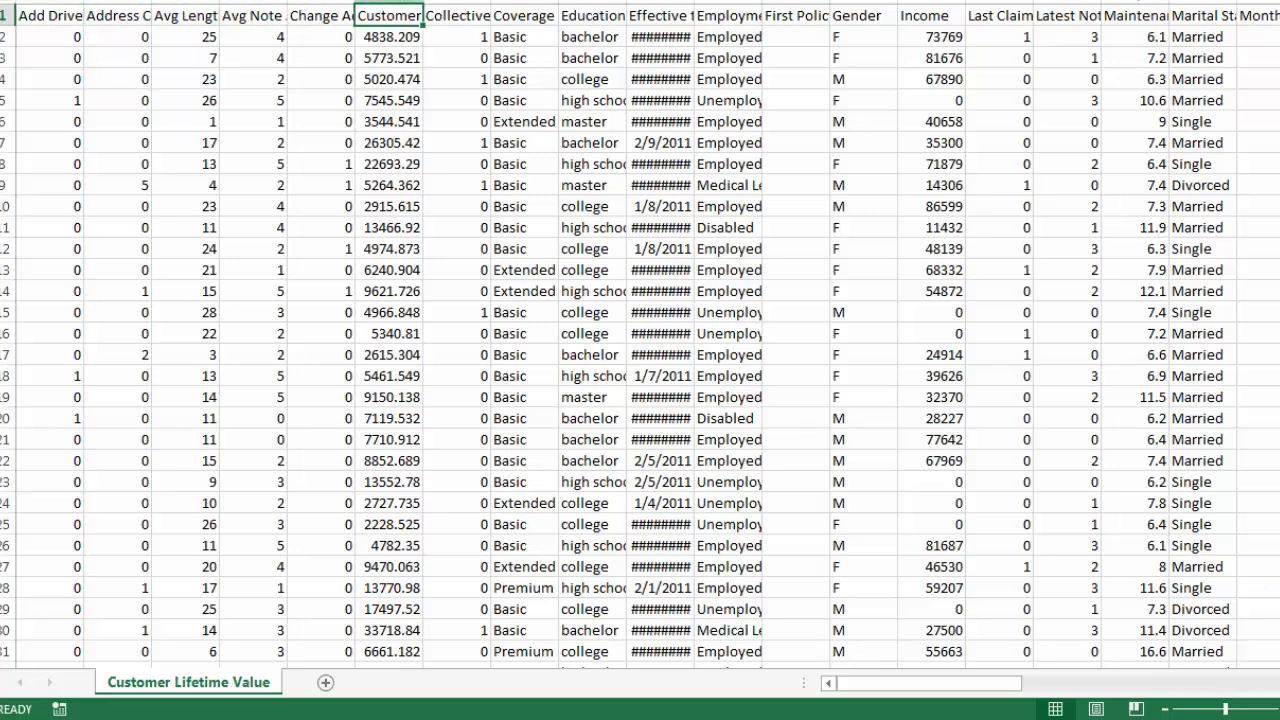
key(ctrl+shift+Down)
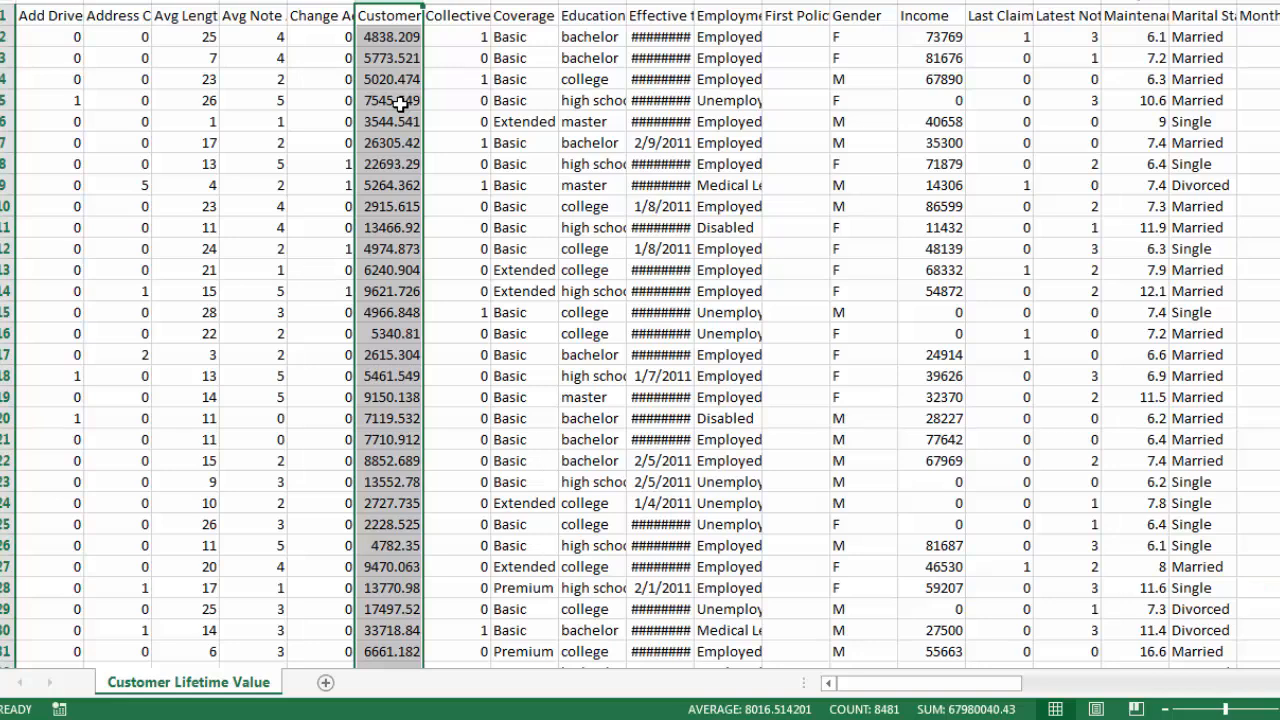
click(455, 20)
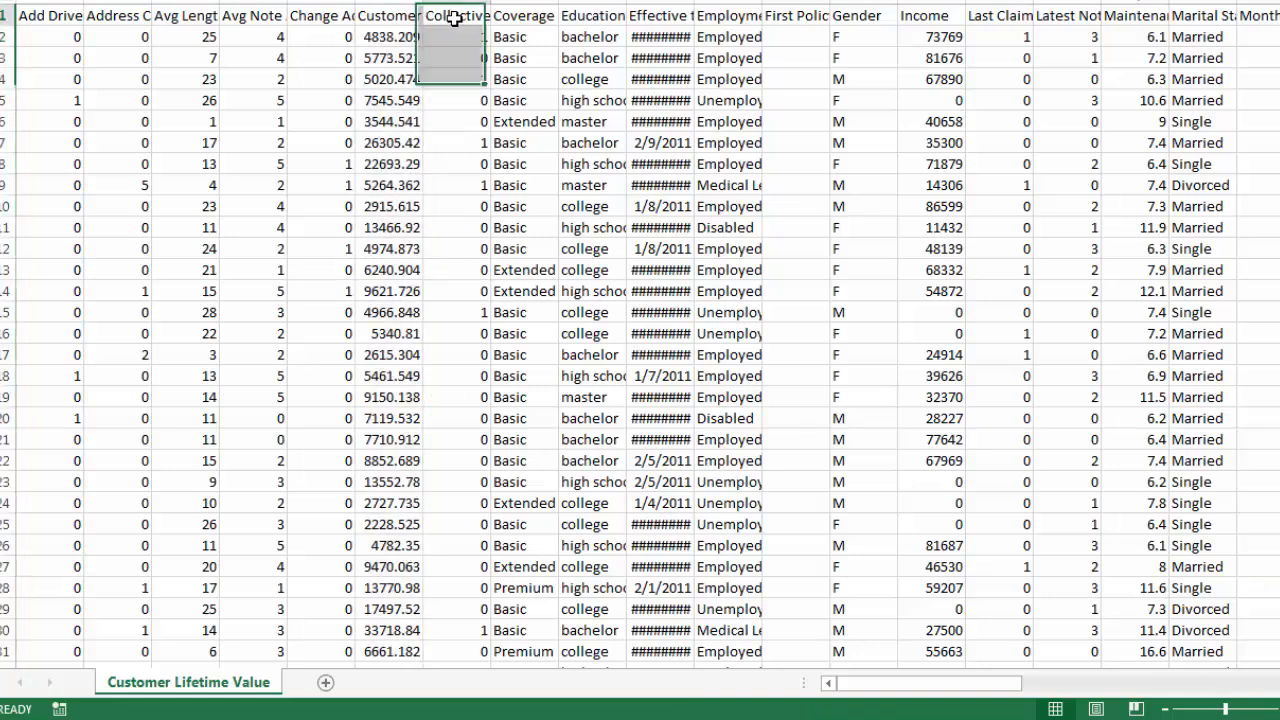
click(546, 15)
click(591, 15)
click(672, 15)
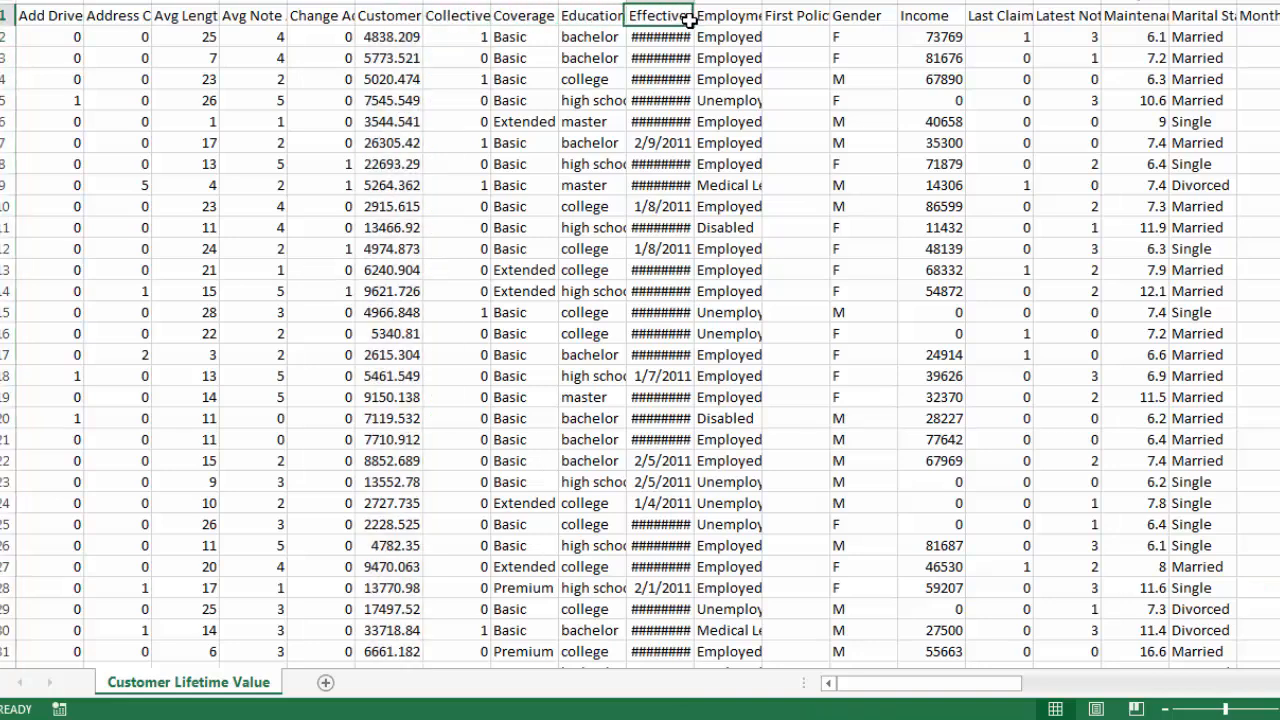
click(725, 15)
click(795, 15)
click(866, 15)
click(914, 15)
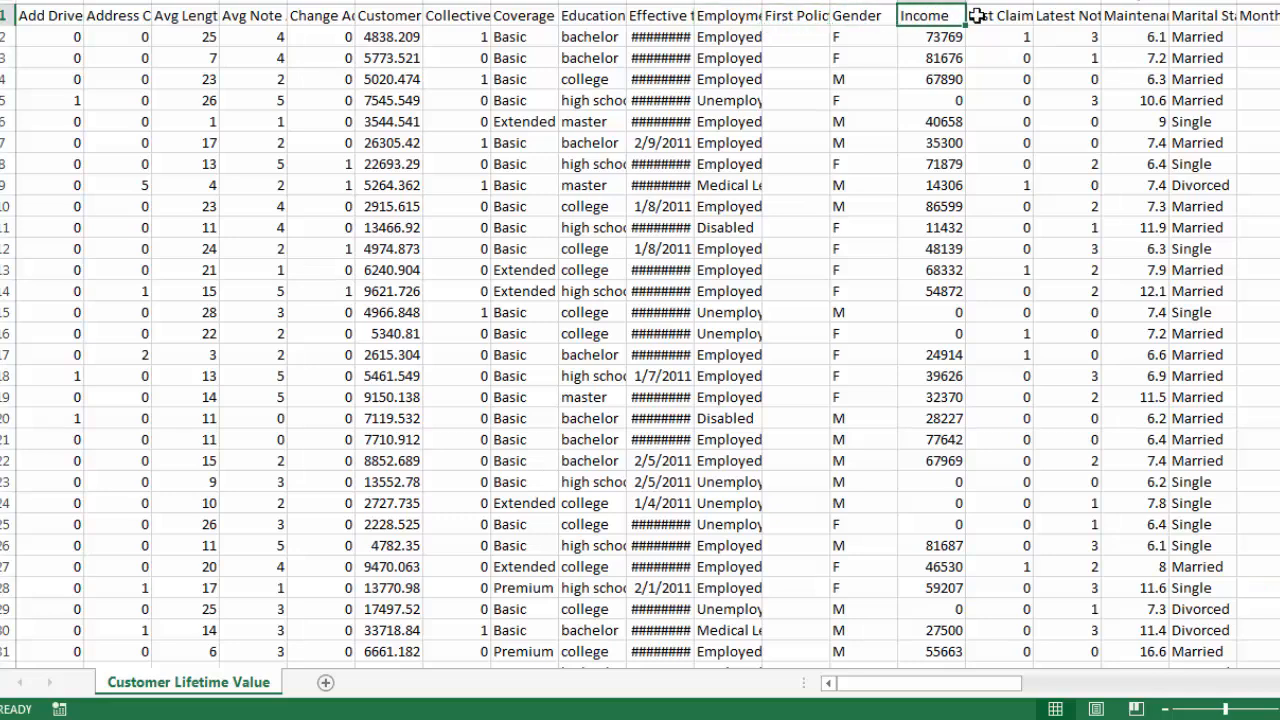
click(980, 15)
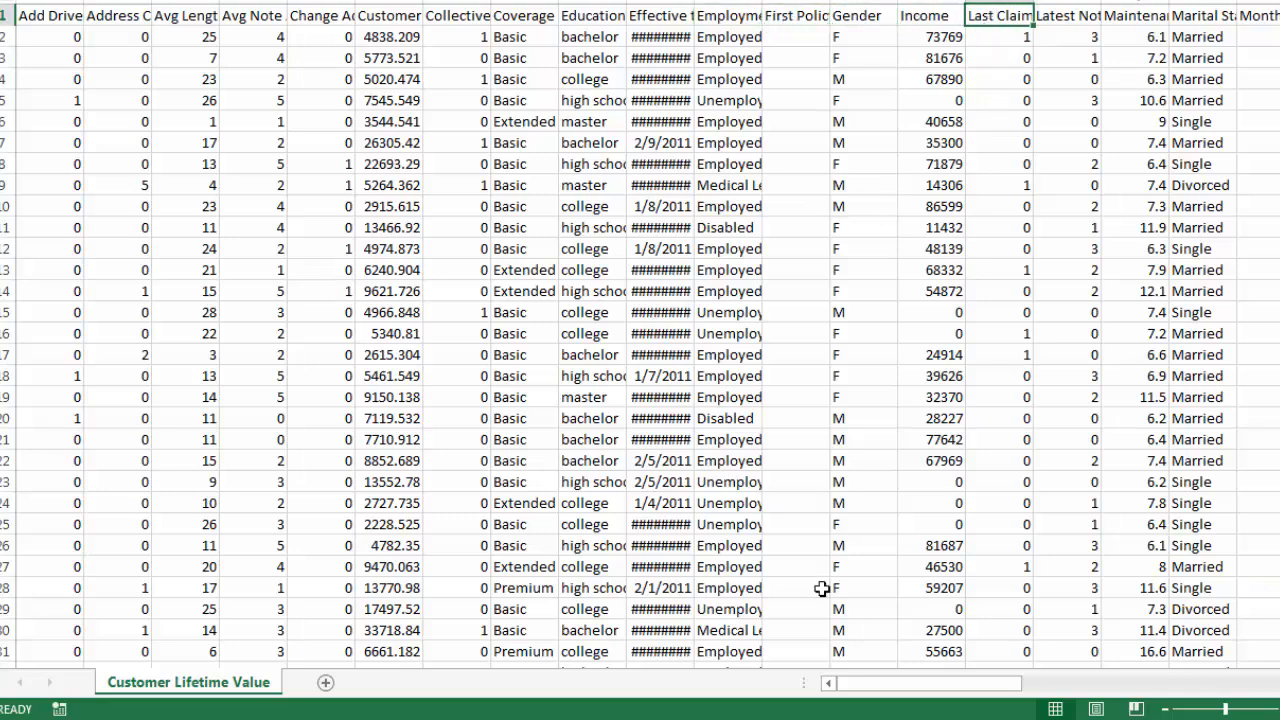
click(1050, 688)
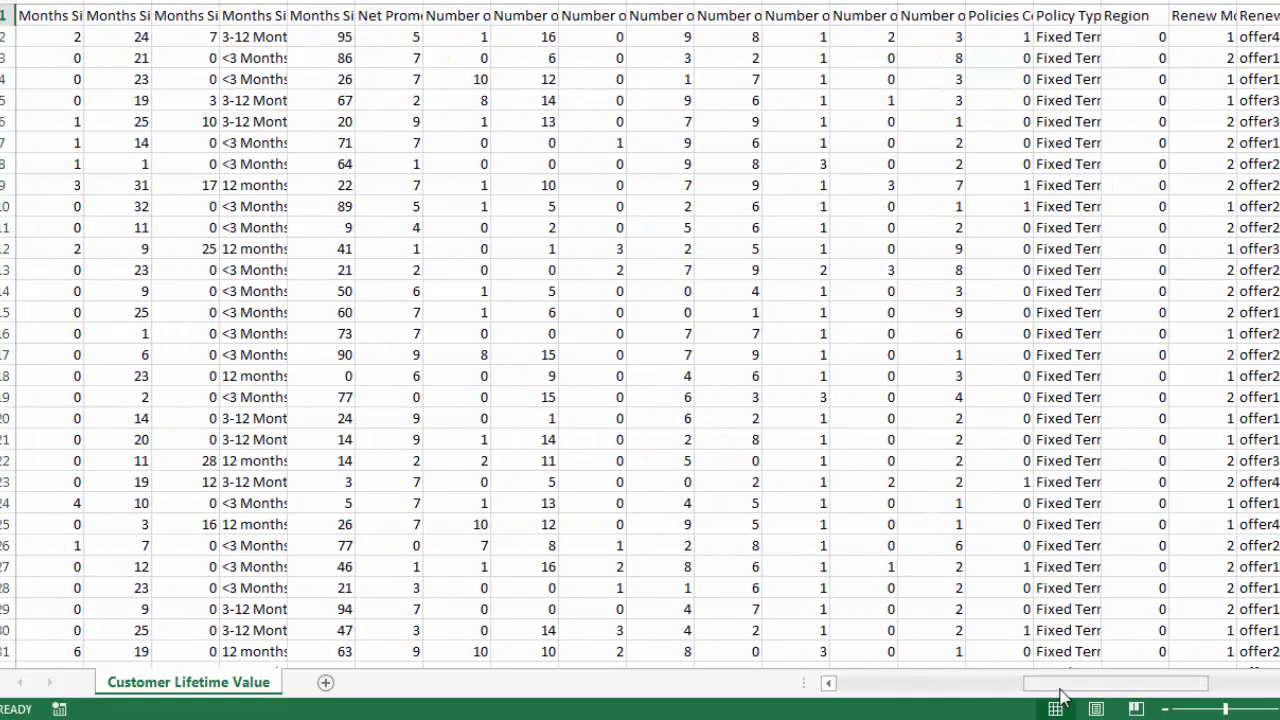
drag(1050, 688, 870, 686)
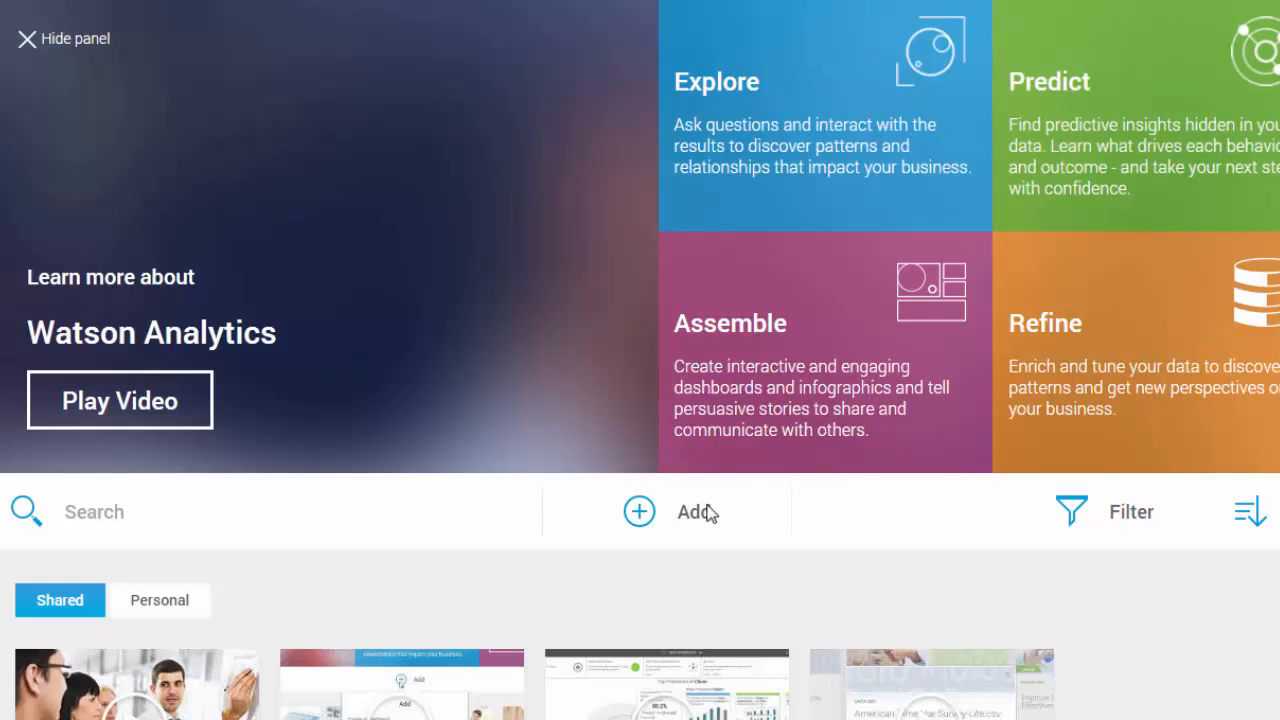
Switch to Watson Analytics and upload the Customer Lifetime Value CSV file as a new data set.
click(639, 512)
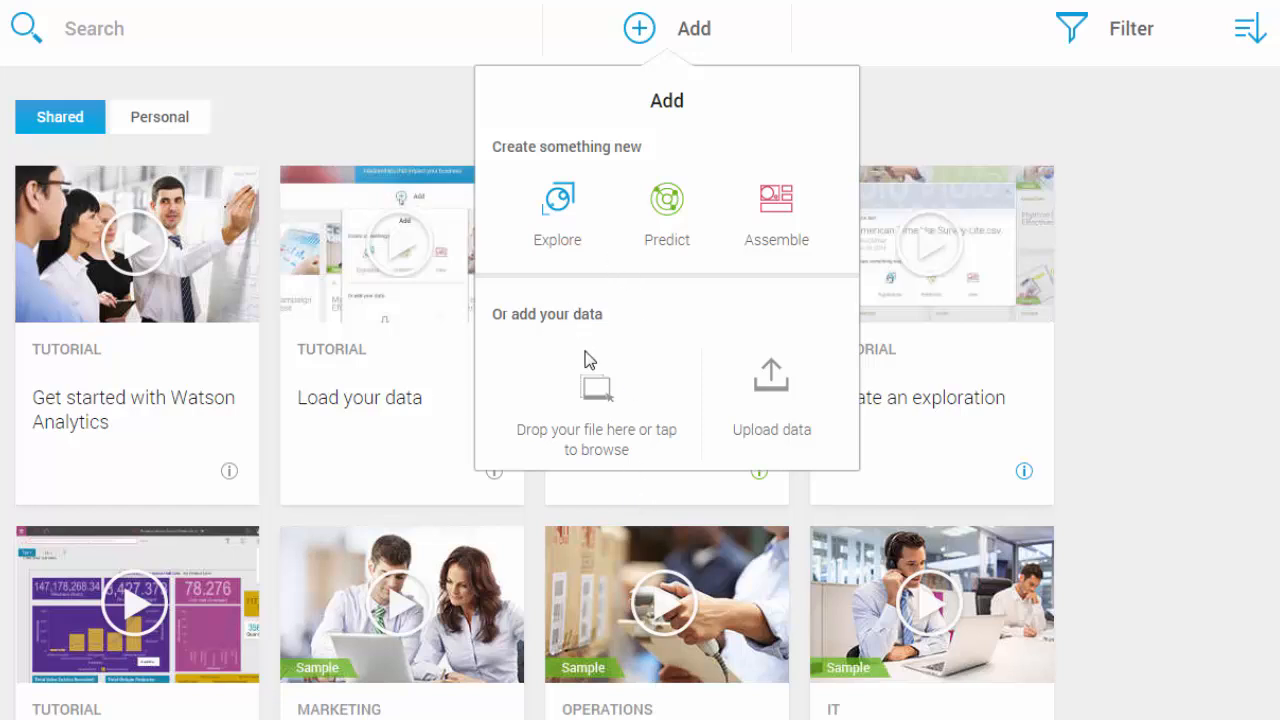
drag(1279, 640, 604, 409)
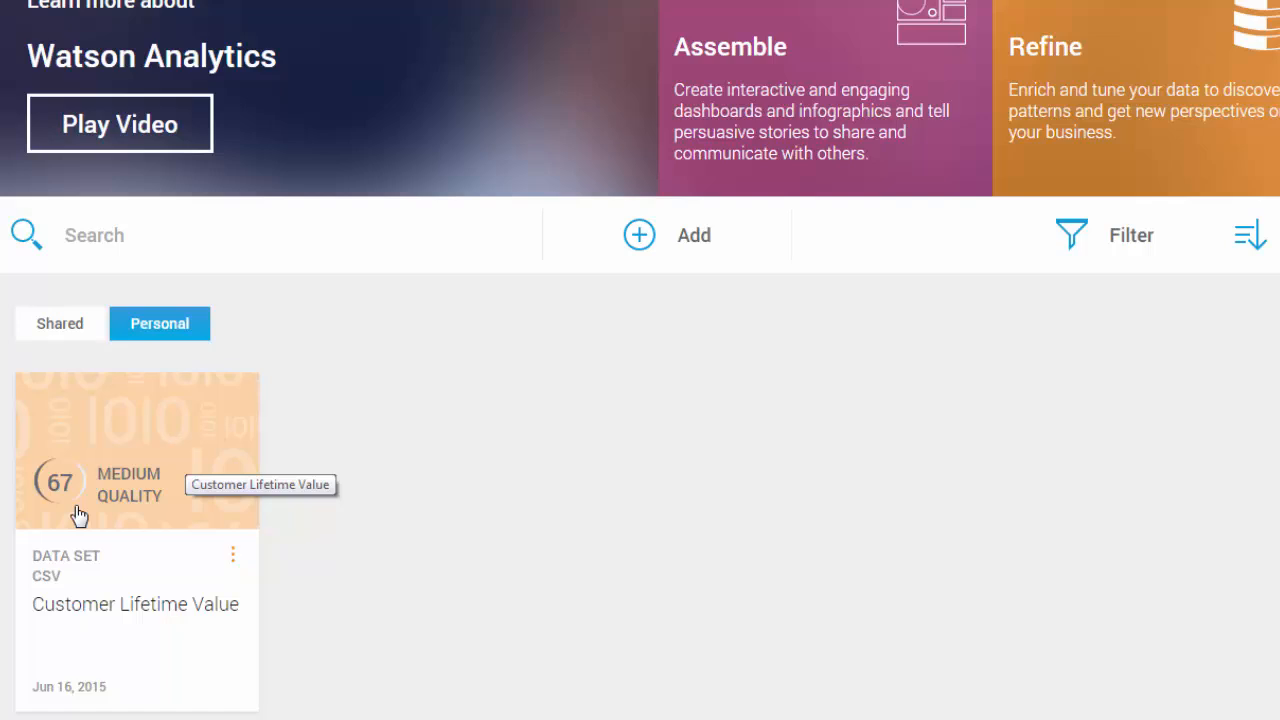
Open the starting points for the Customer Lifetime Value data set and begin a new Predict analysis from it.
click(233, 566)
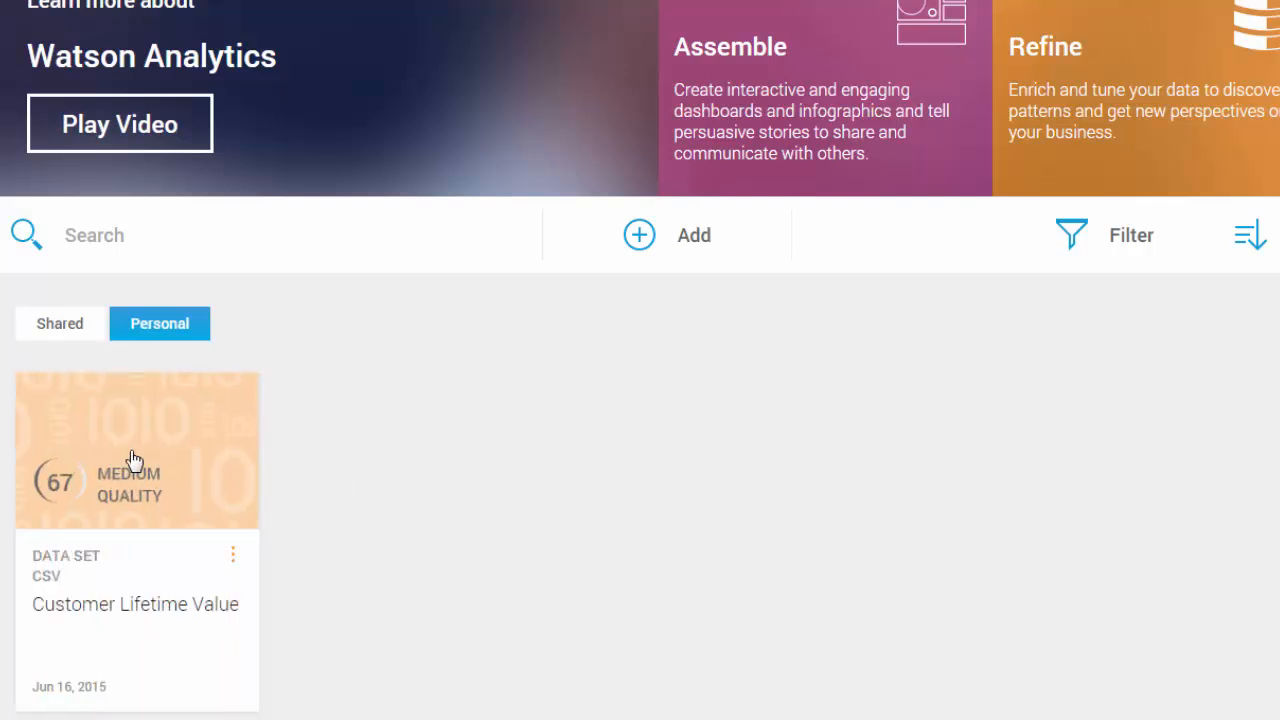
click(134, 461)
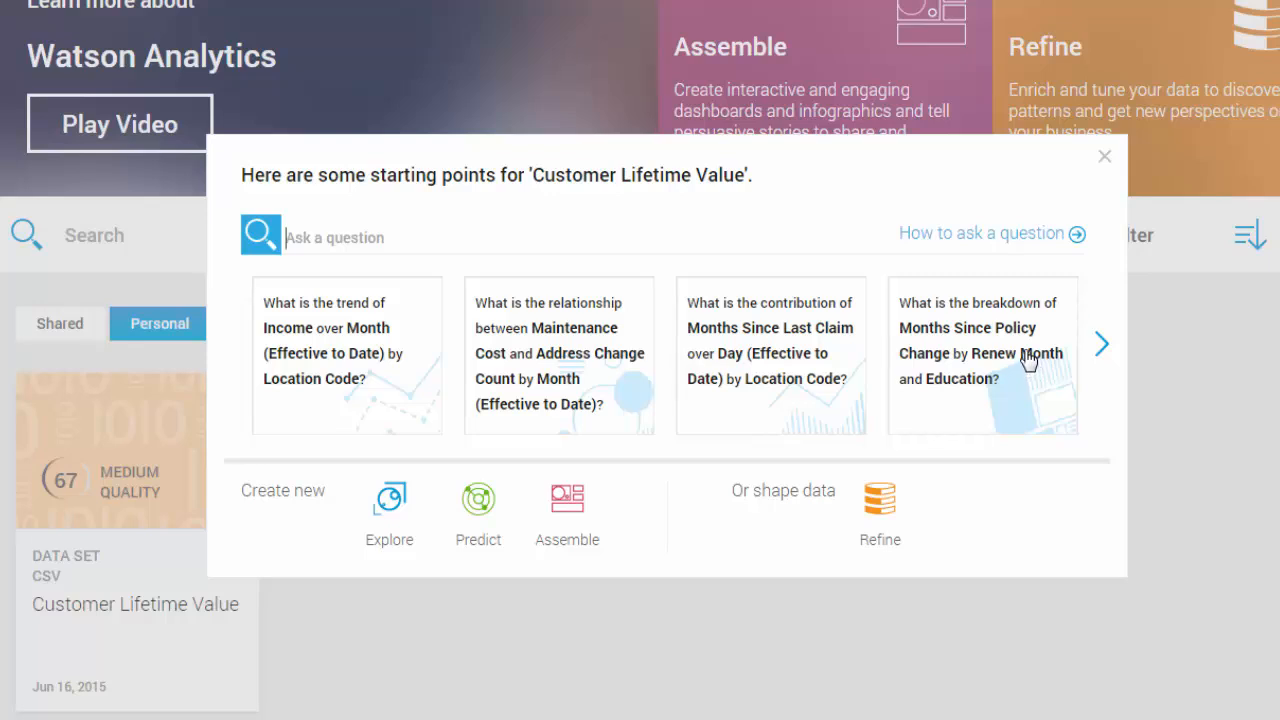
click(479, 510)
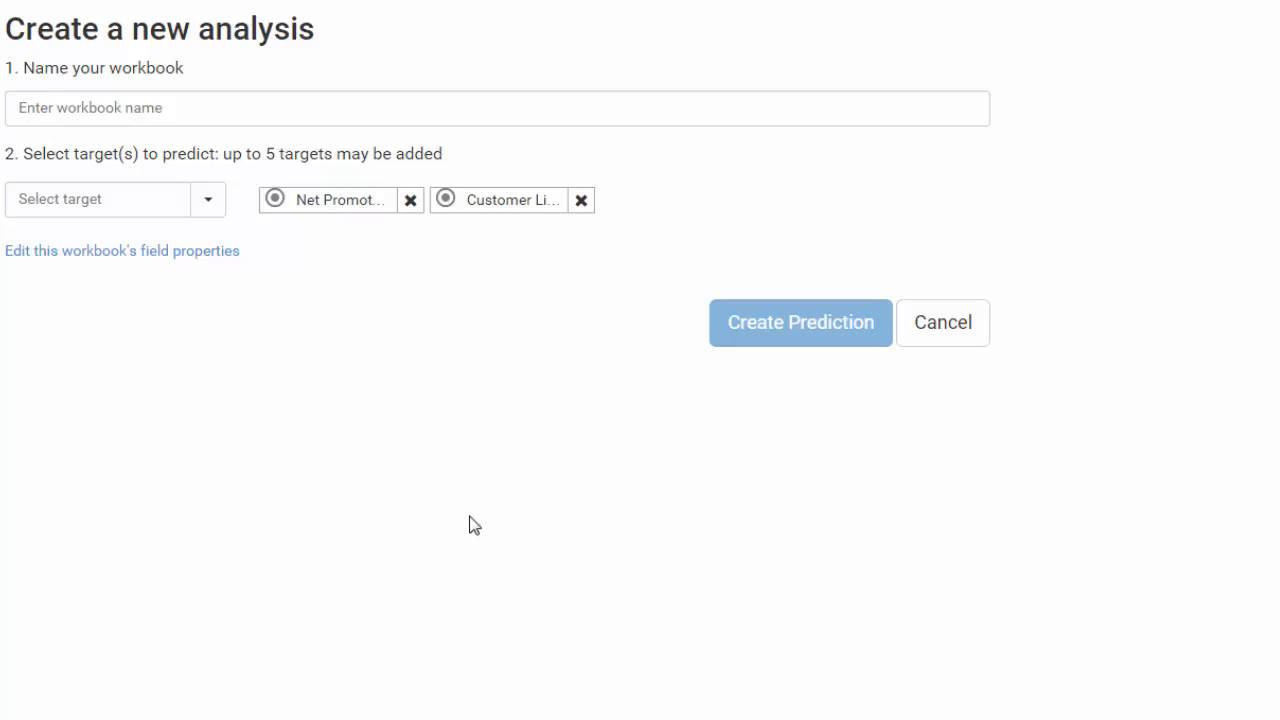
Name the new analysis workbook CLV Prediction.
click(169, 114)
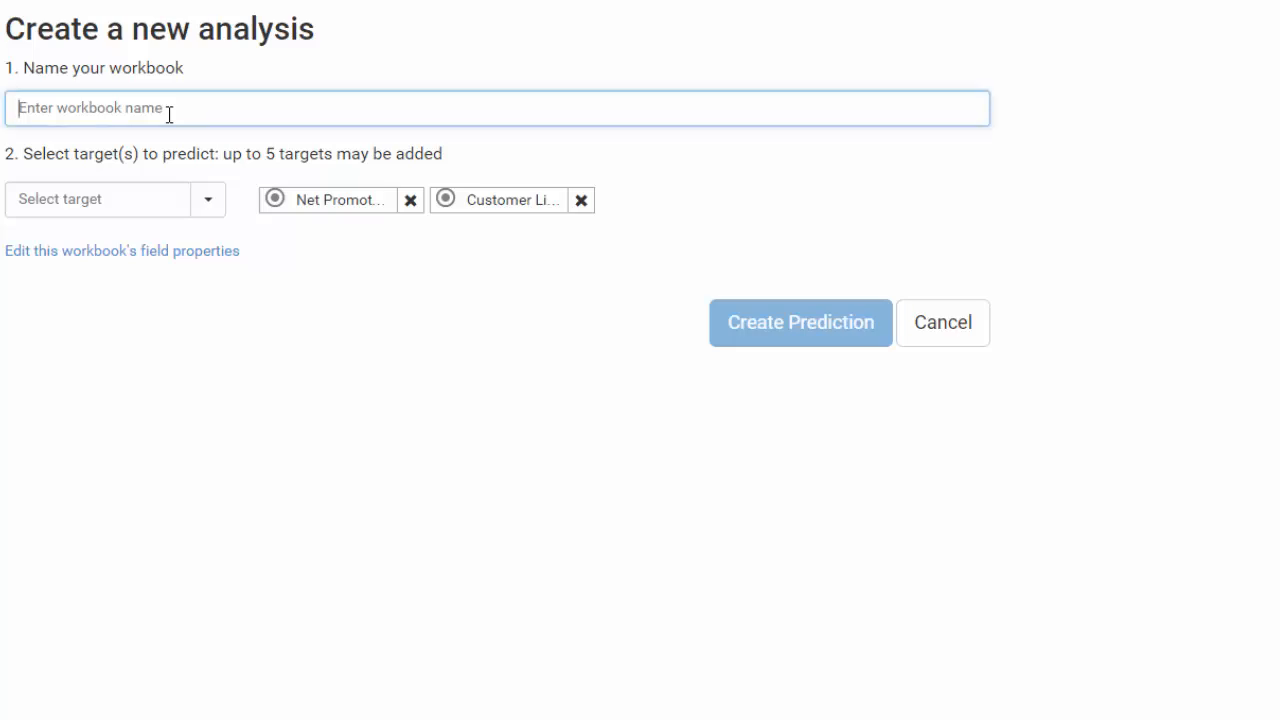
text(CLV Pred)
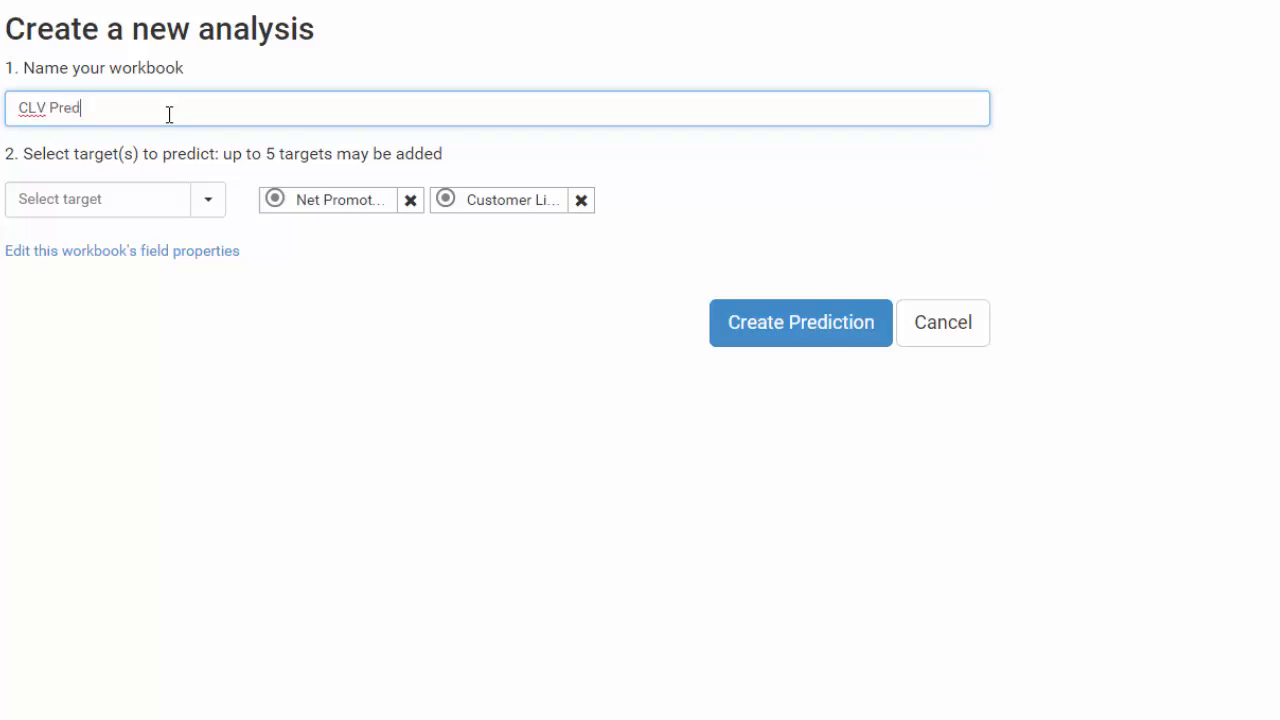
text(iction)
Remove Net Promoter Score from the targets, keep Customer Lifetime Value as the only target, and create the prediction.
click(207, 205)
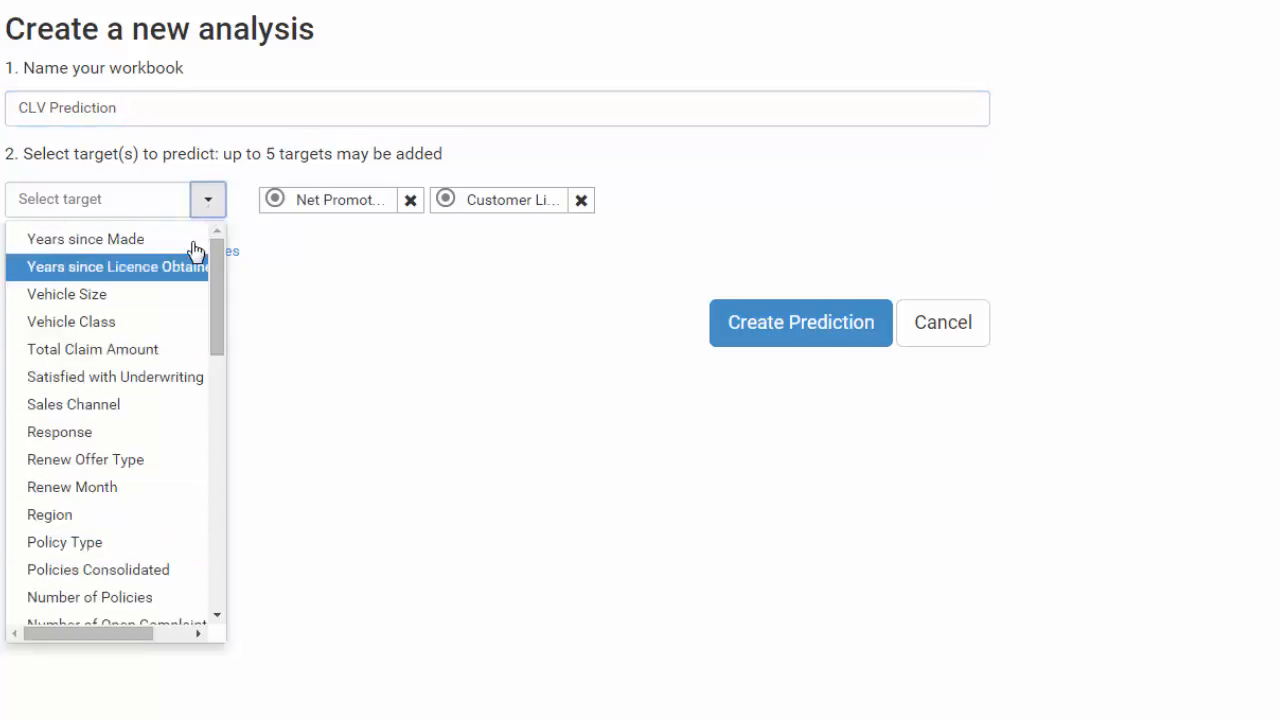
click(431, 326)
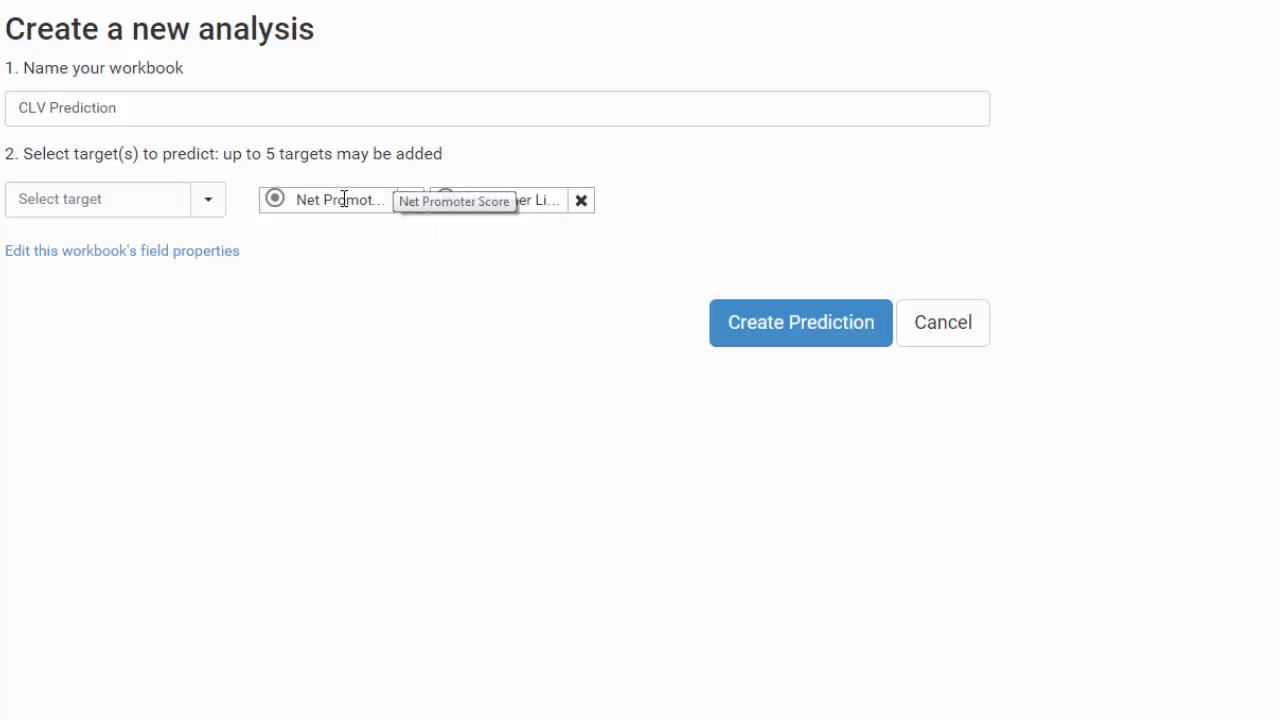
click(409, 204)
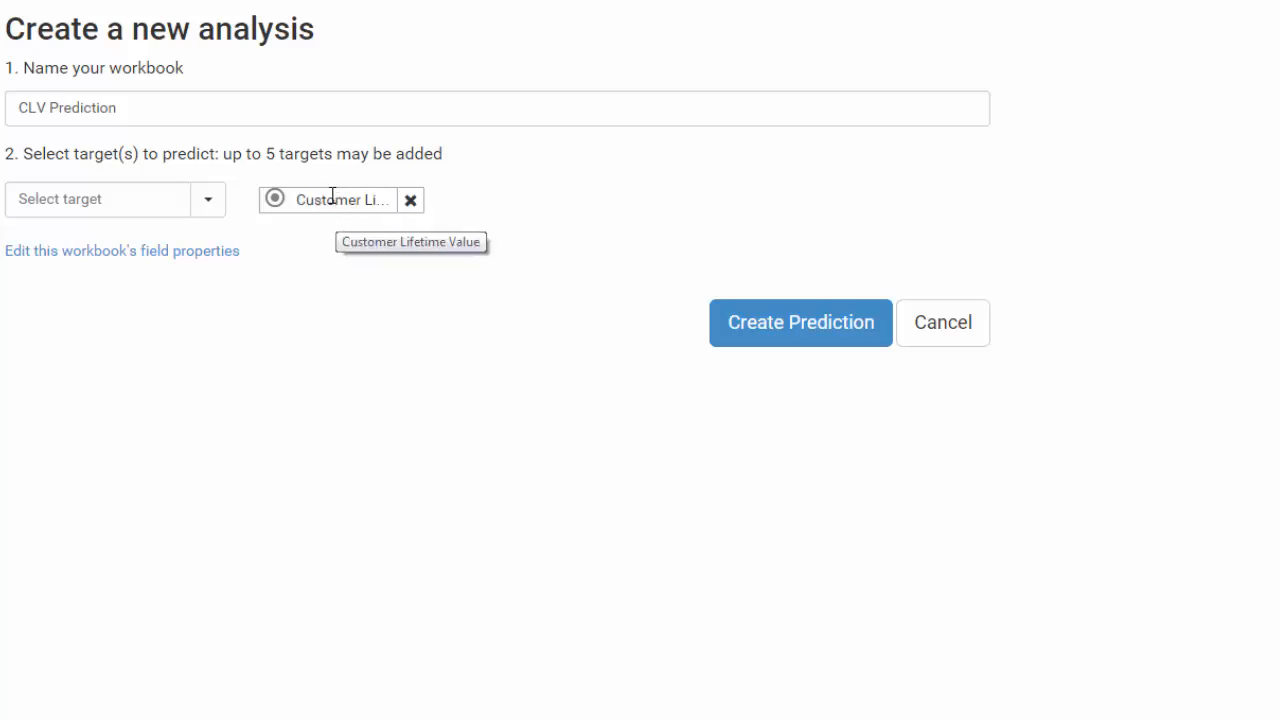
click(762, 325)
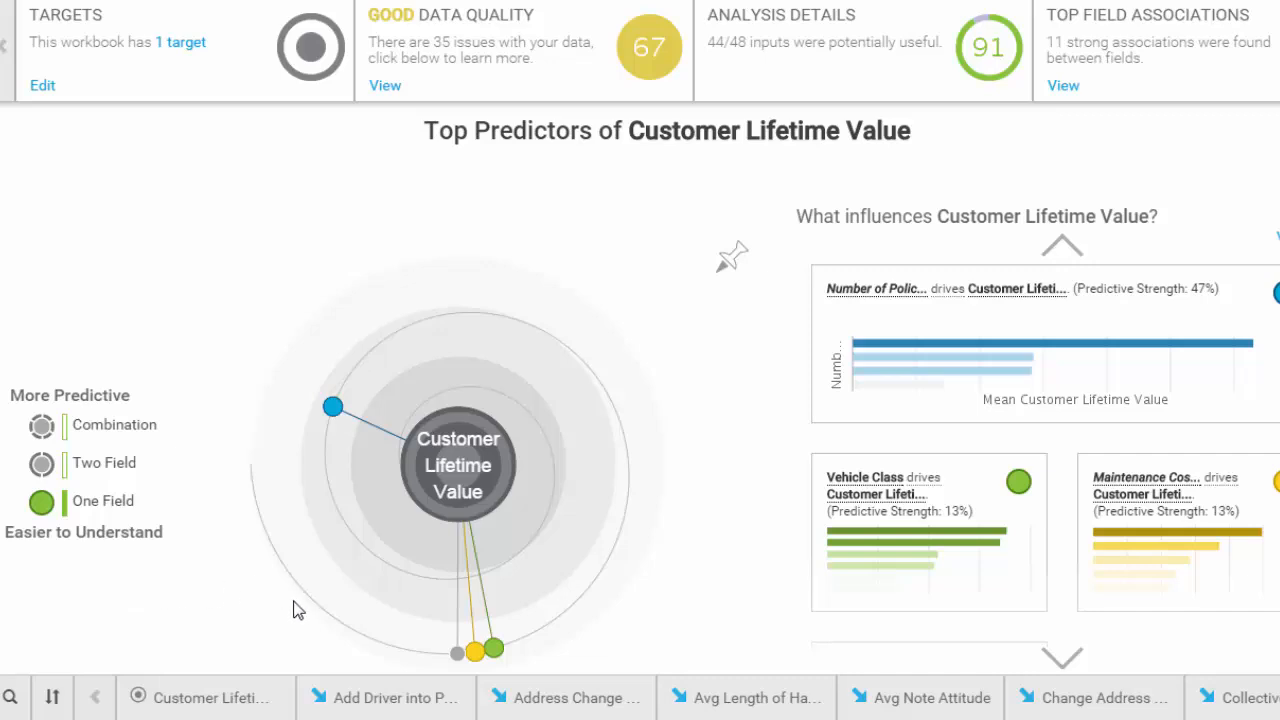
Examine the predictive strength of the single-field predictors of Customer Lifetime Value, including Number of Policies and Vehicle Class.
mouse_move(333, 414)
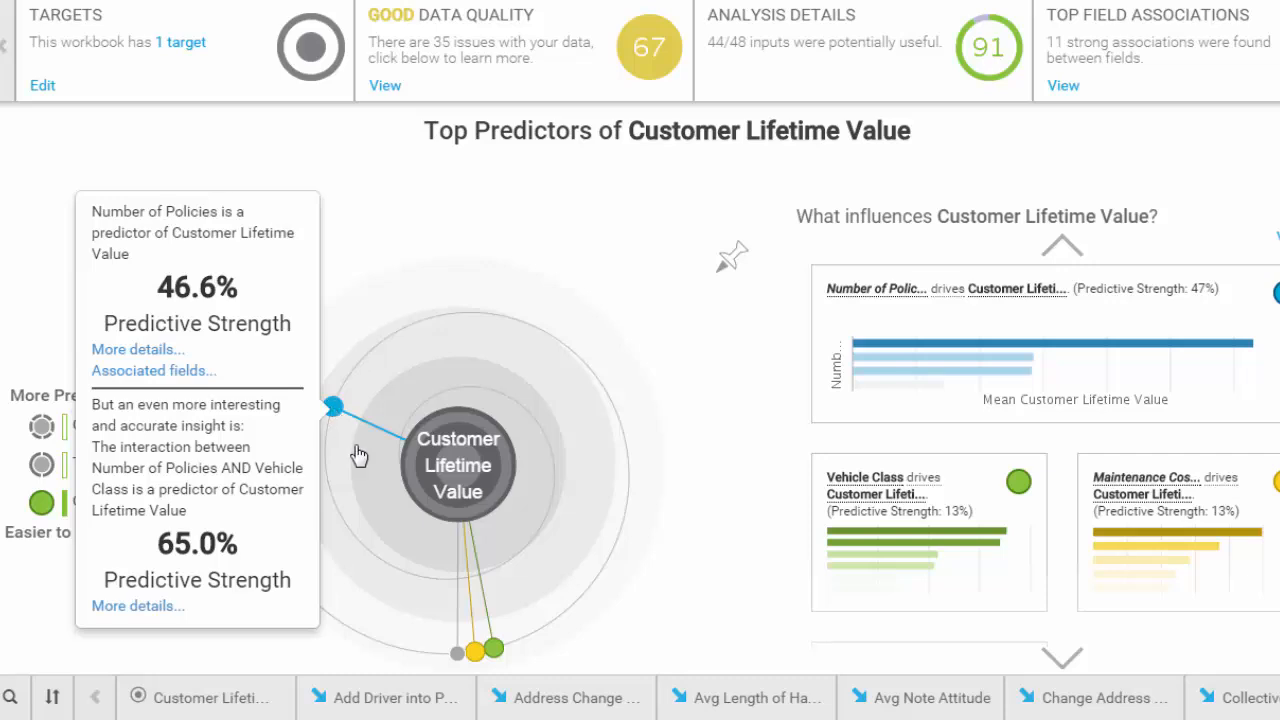
mouse_move(457, 657)
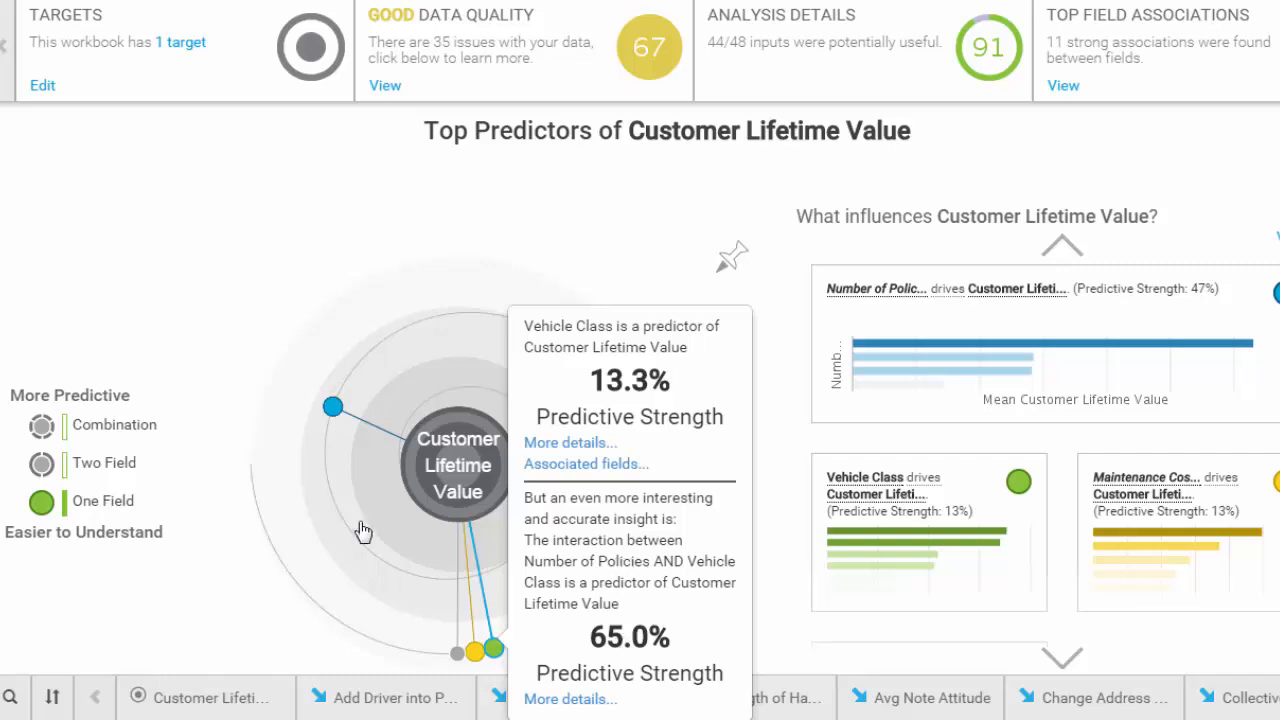
mouse_move(332, 412)
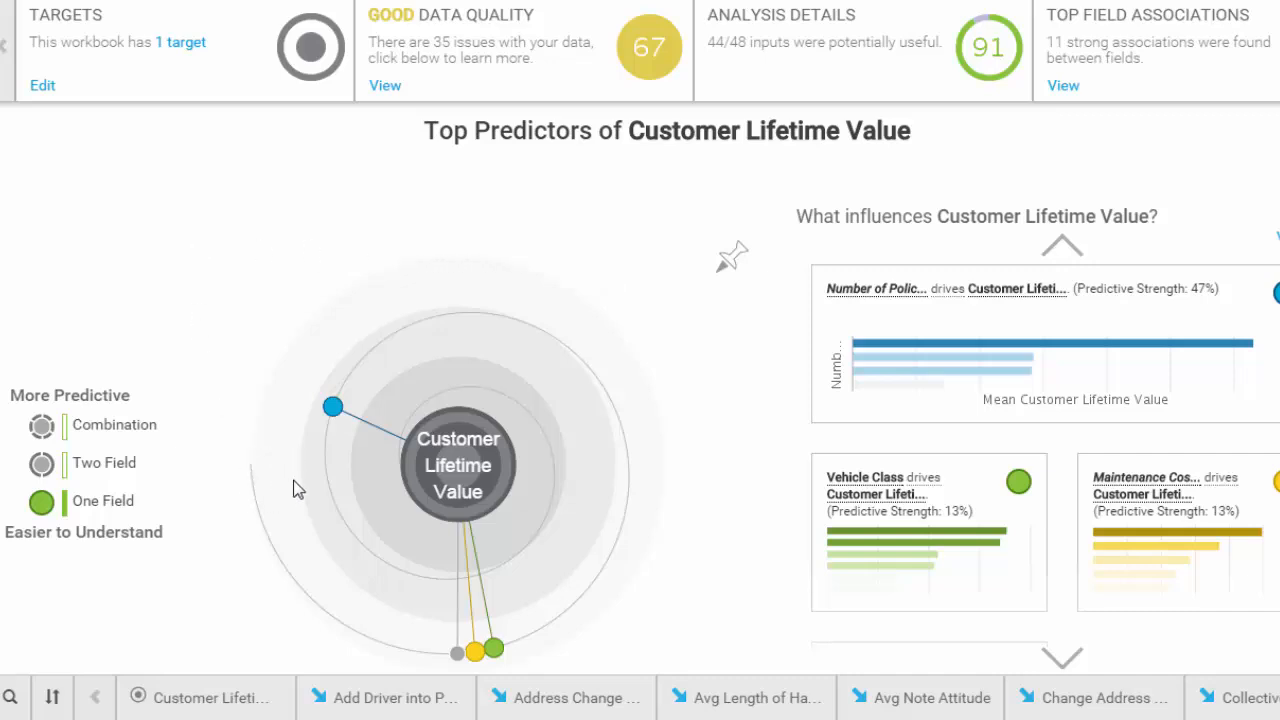
Include Two Field predictors in the diagram and examine the strength of Number of Policies combined with Coverage, Total Claim Amount and Vehicle Class.
click(42, 466)
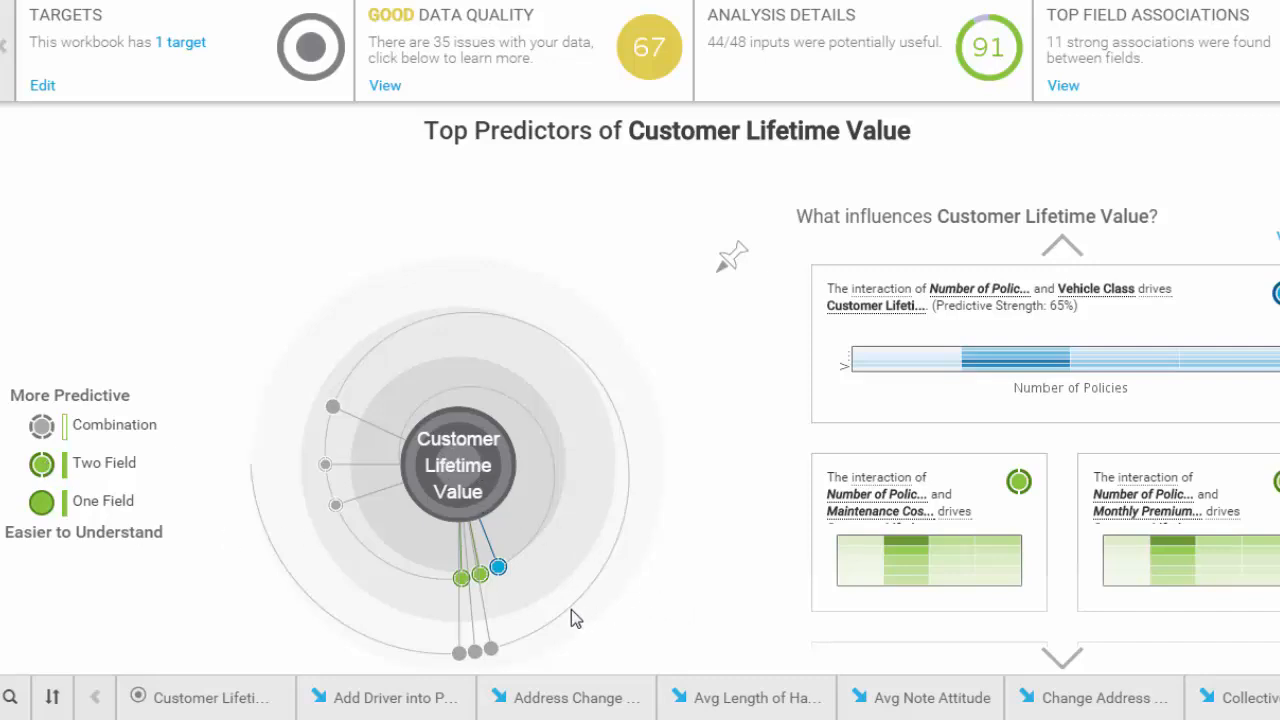
mouse_move(491, 650)
mouse_move(326, 468)
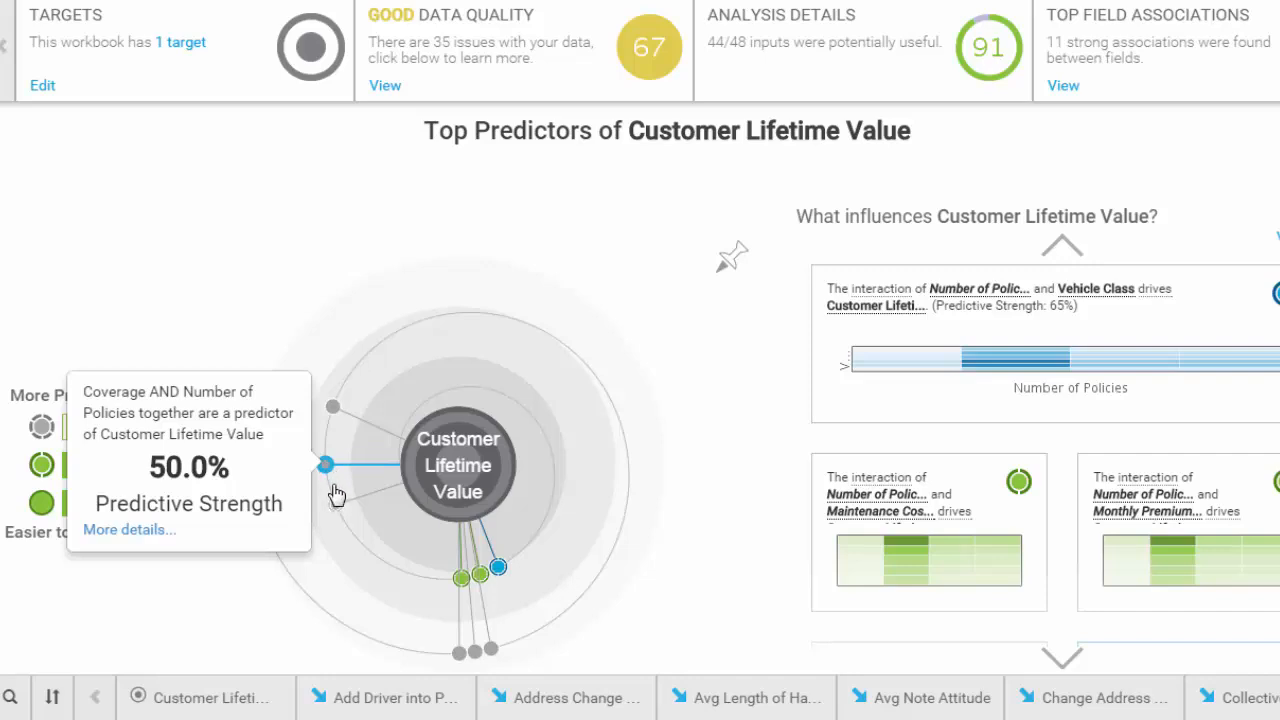
mouse_move(336, 509)
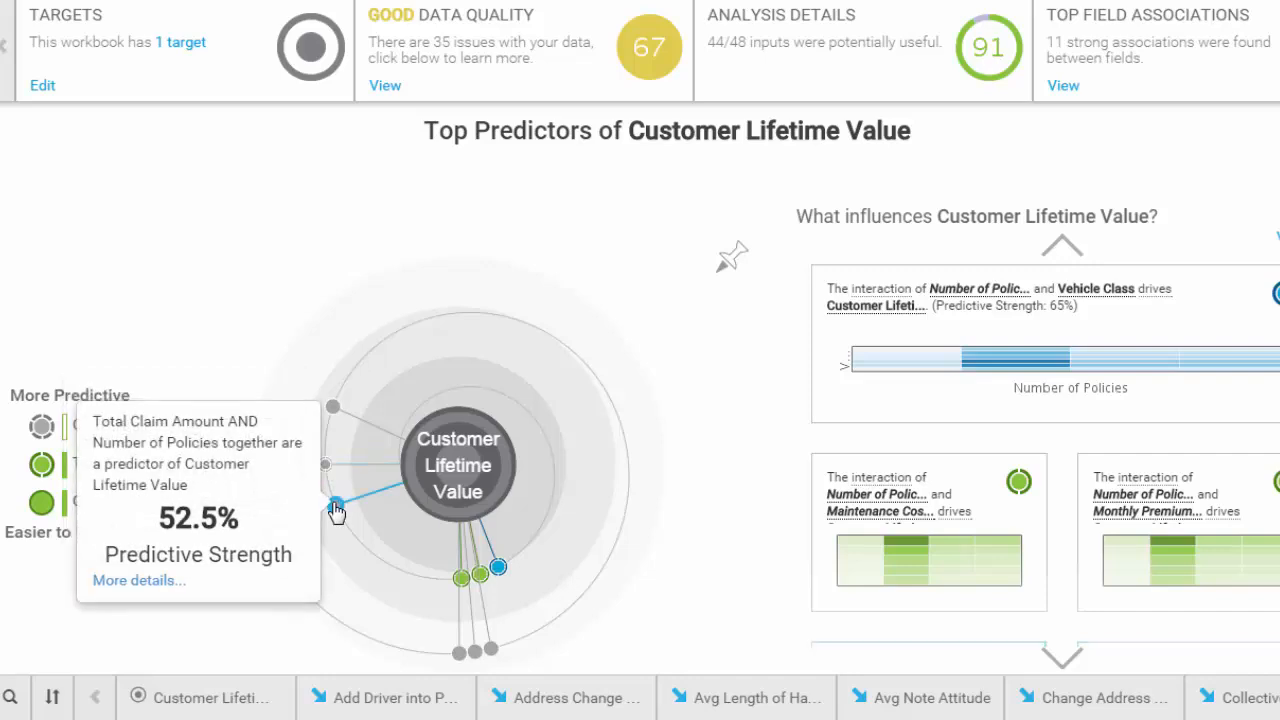
click(336, 508)
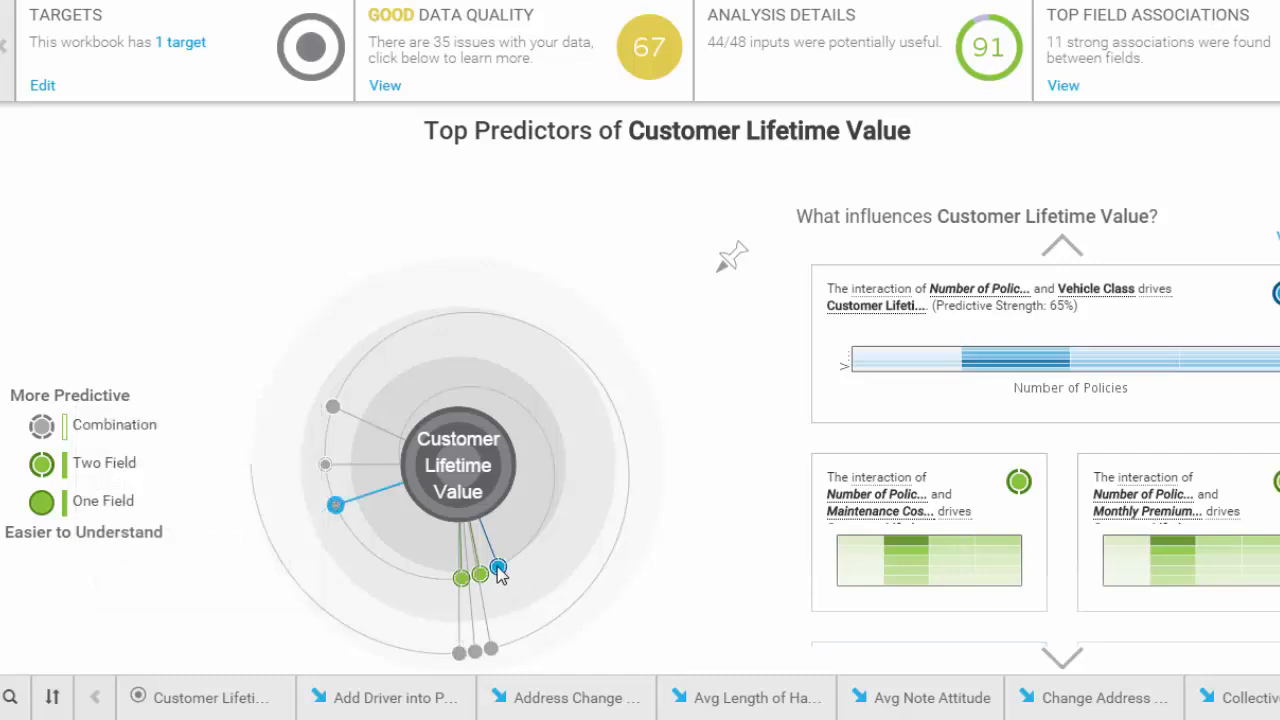
mouse_move(498, 572)
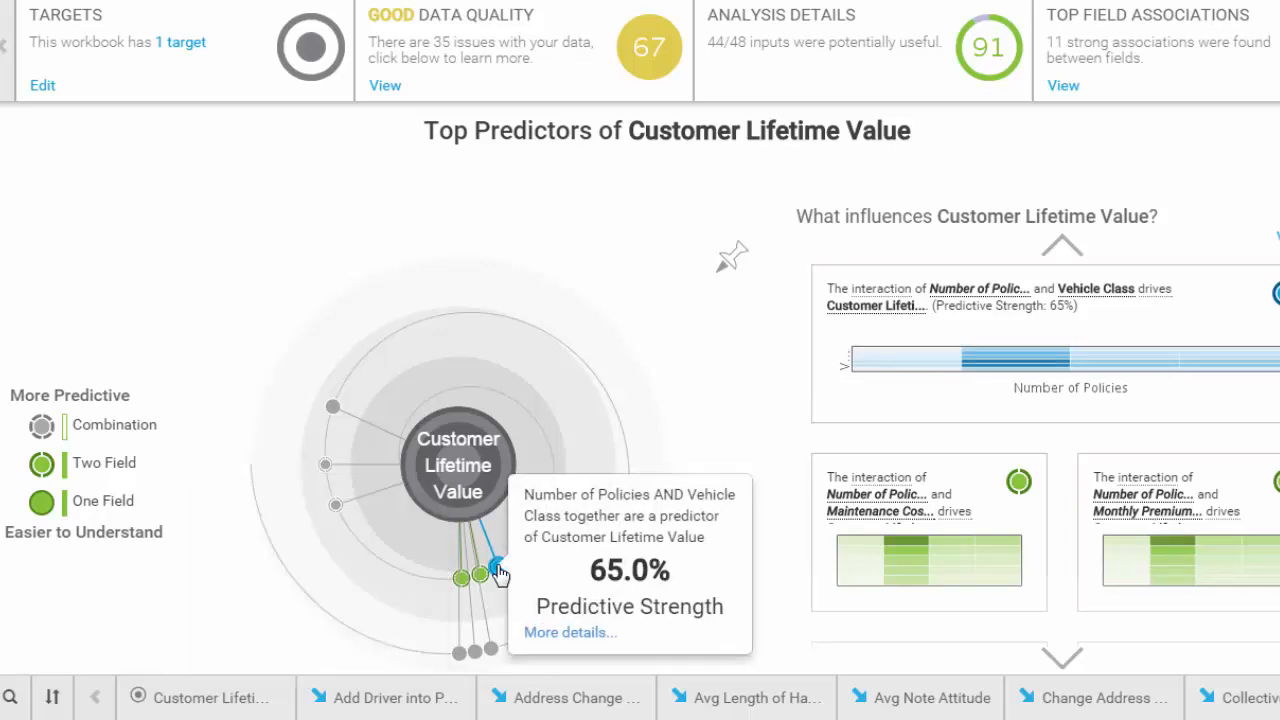
Open the Number of Policies and Vehicle Class insight and examine the Luxury Car and Luxury SUV cells for 1 to 2 policies.
click(1027, 340)
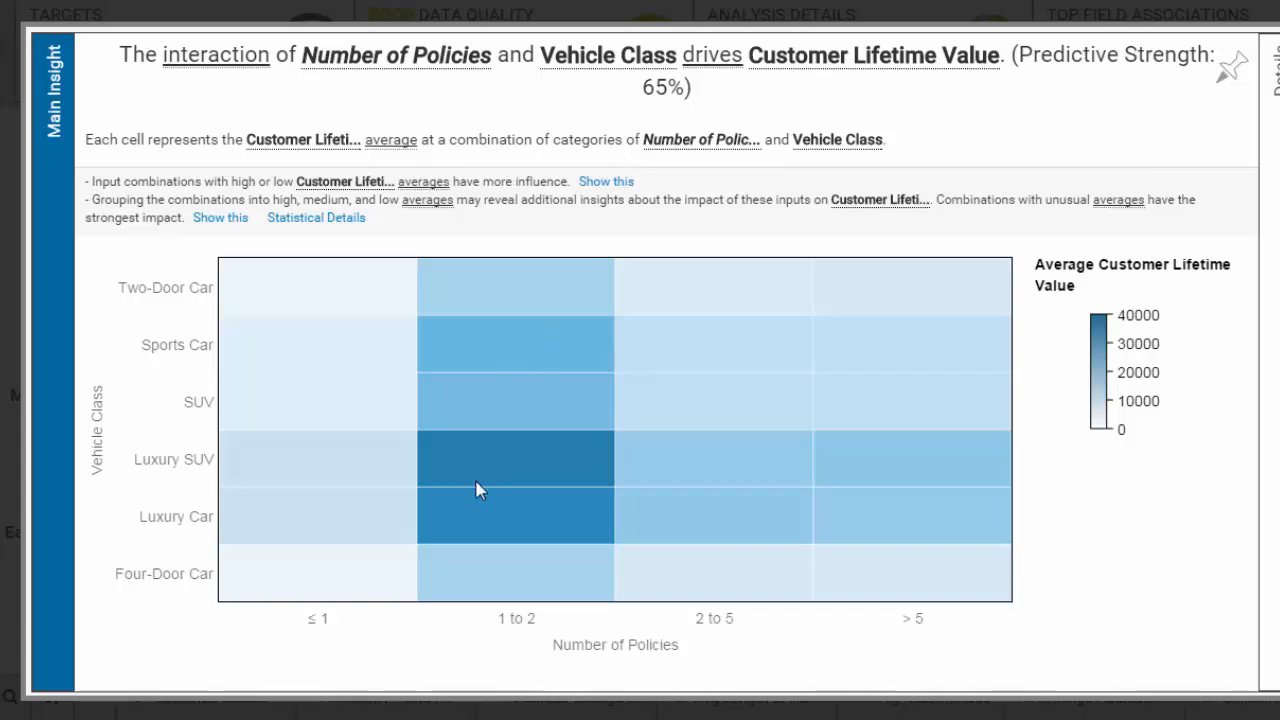
mouse_move(469, 532)
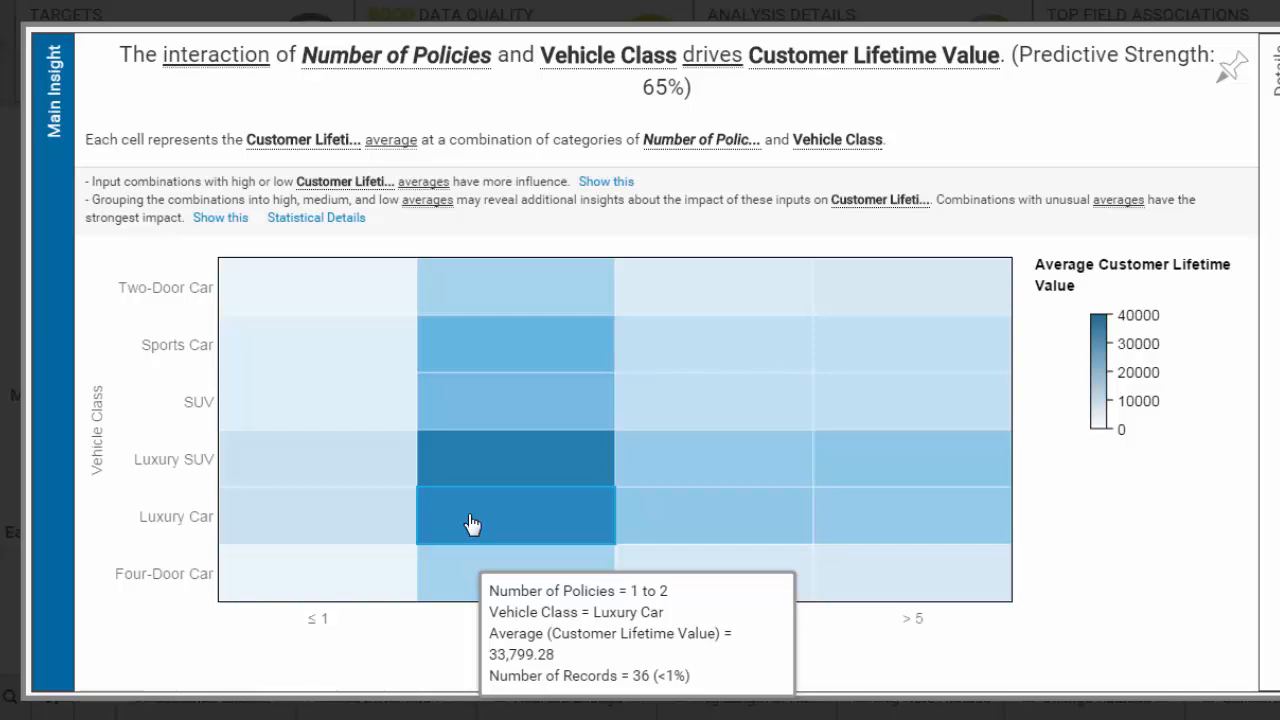
mouse_move(225, 520)
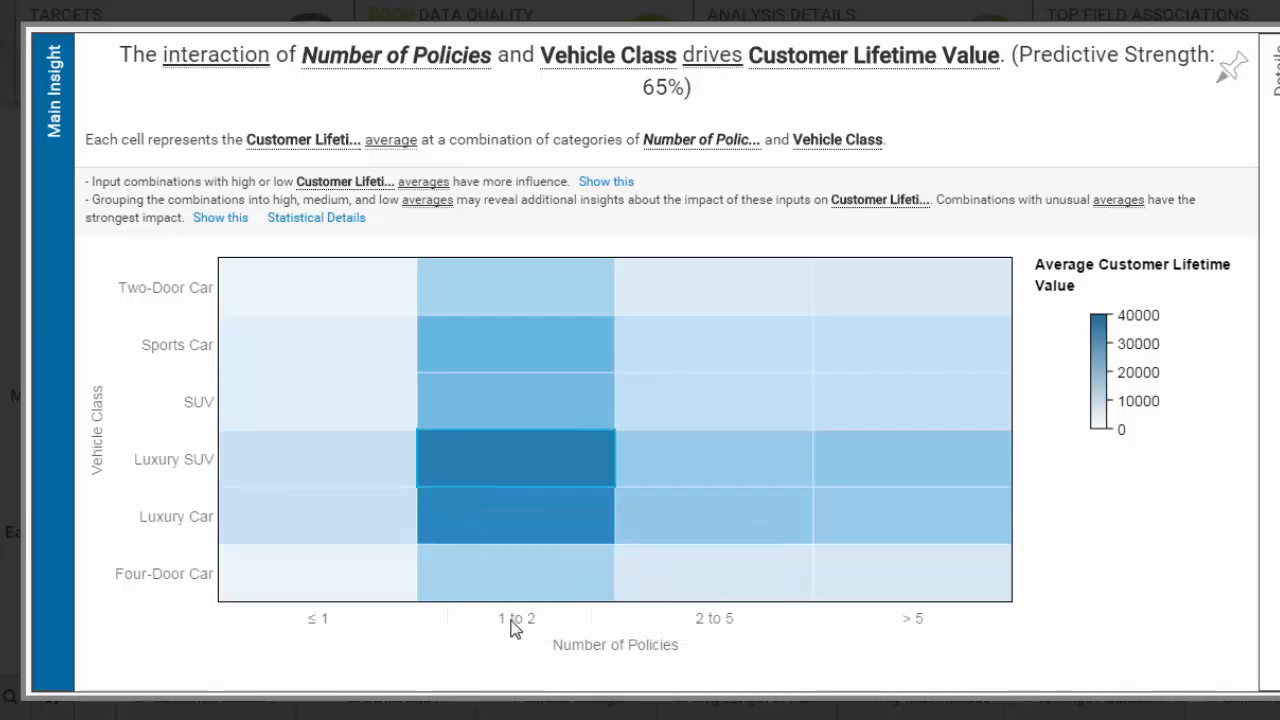
mouse_move(513, 481)
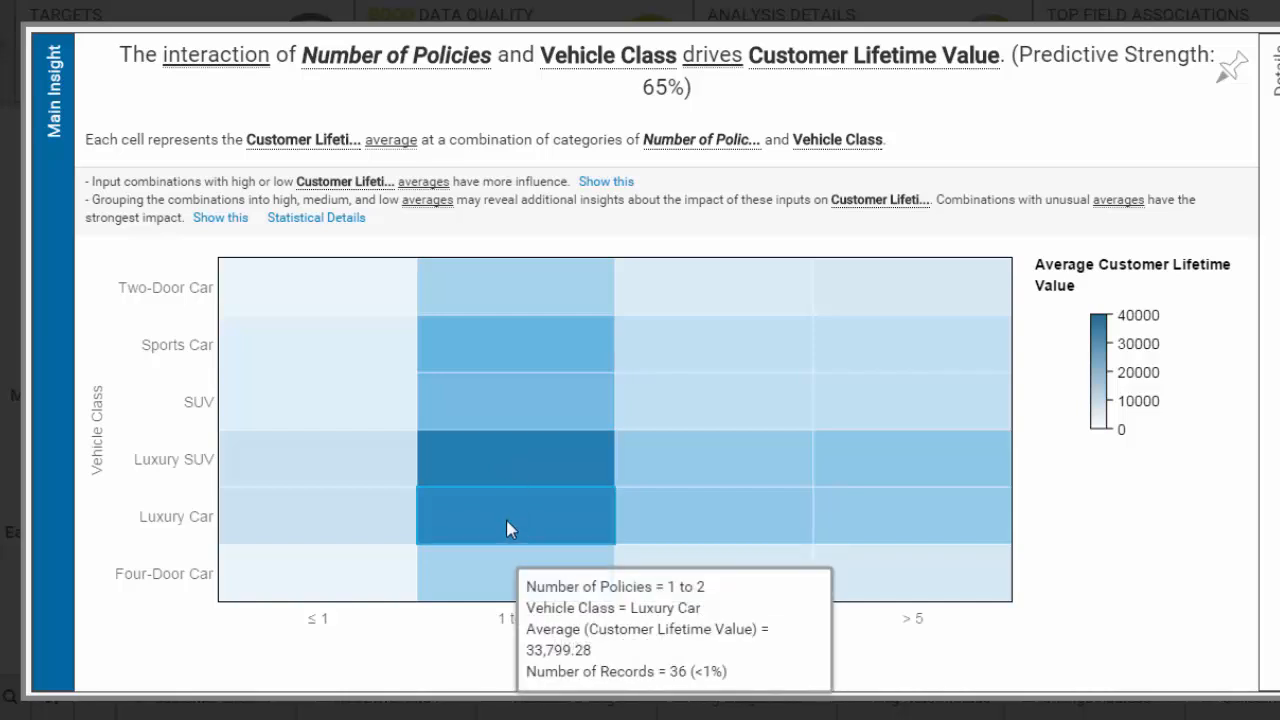
mouse_move(516, 457)
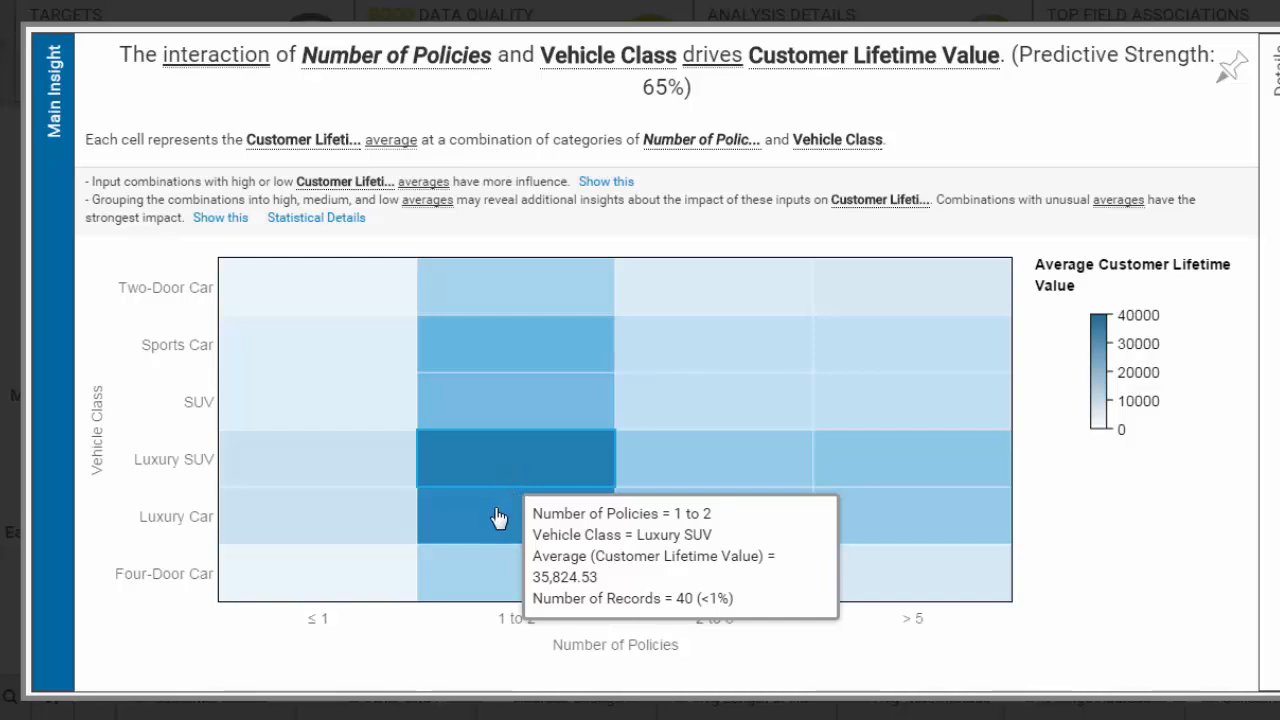
mouse_move(497, 517)
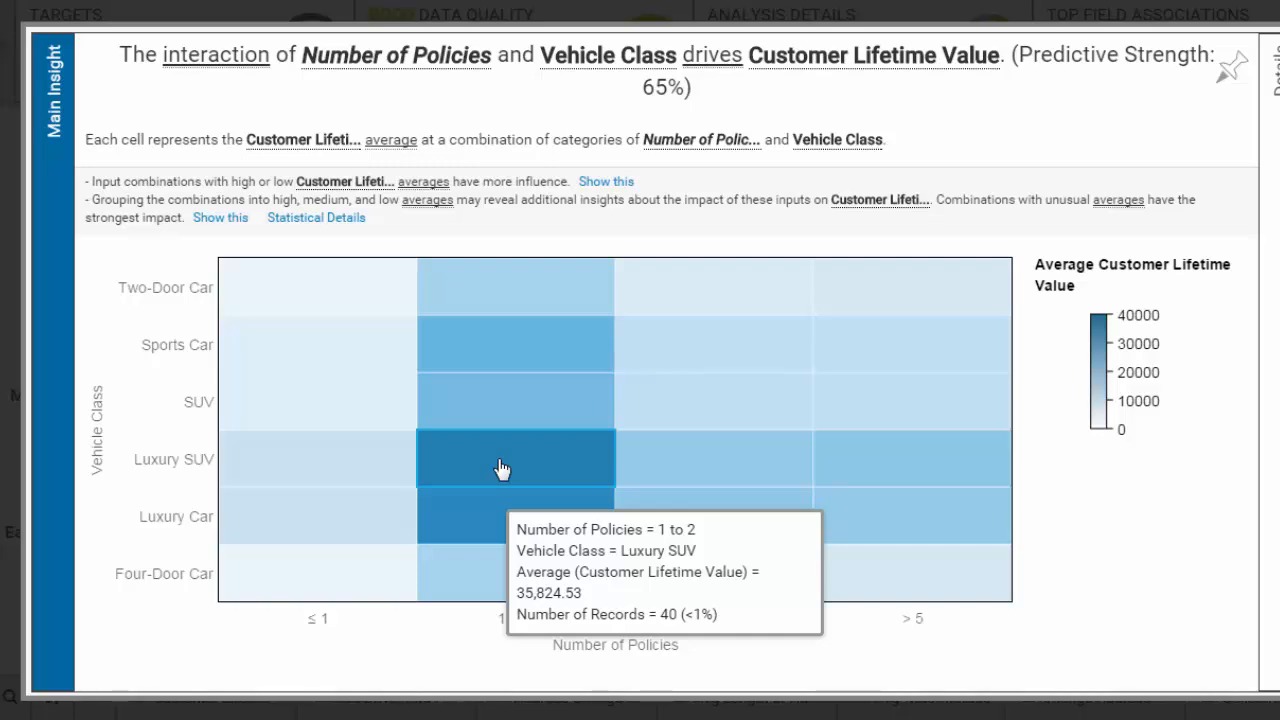
Include Combination predictors in the diagram, open the decision tree insight for Customer Lifetime Value and examine its All Records node.
click(1232, 67)
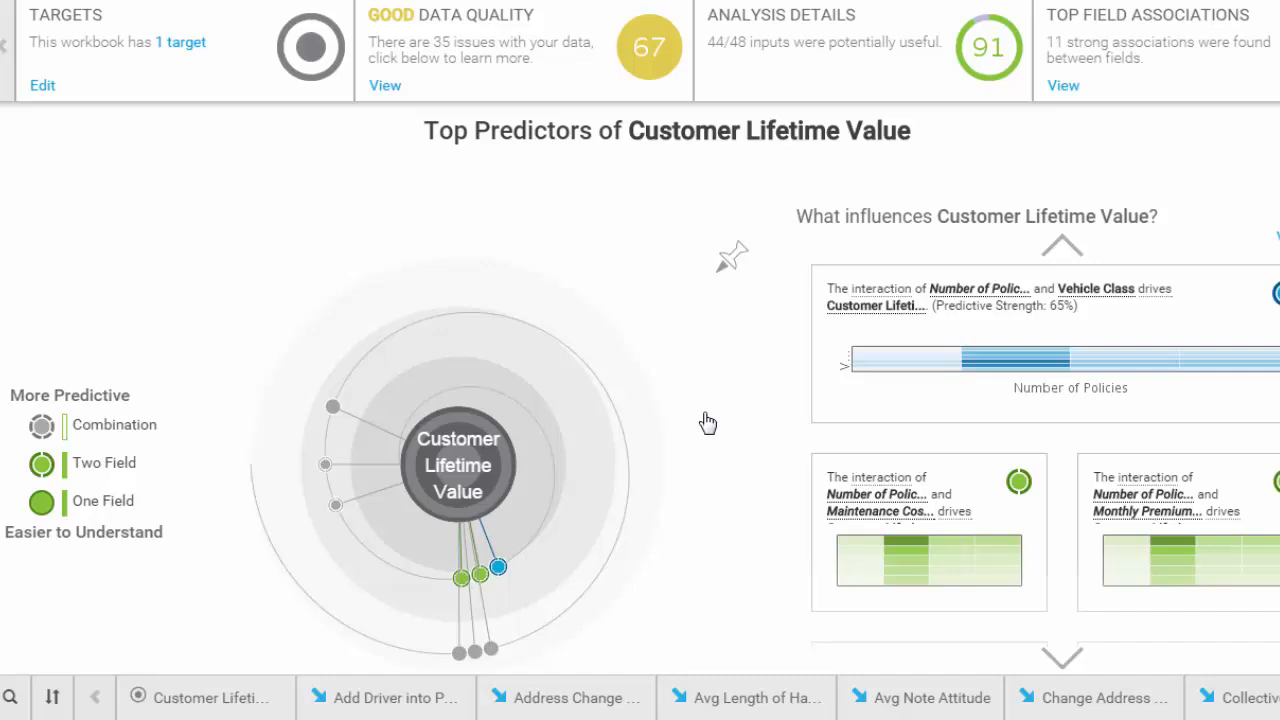
click(41, 428)
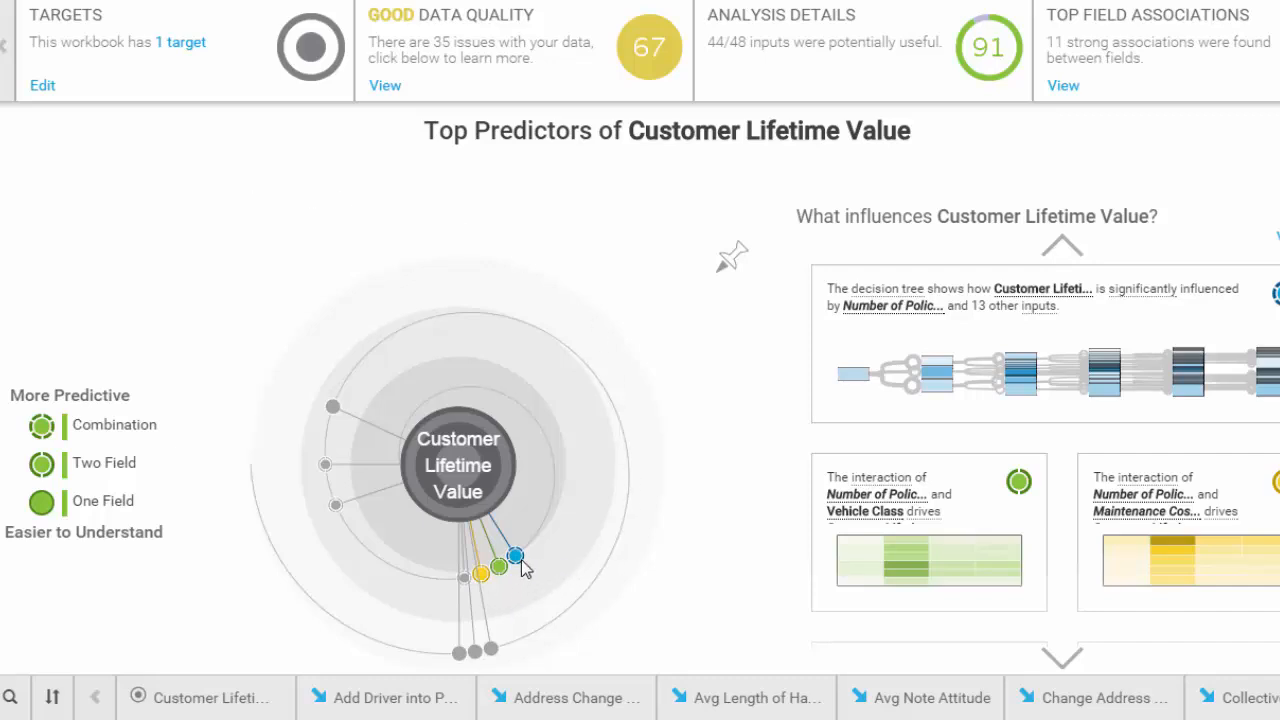
mouse_move(515, 562)
click(987, 340)
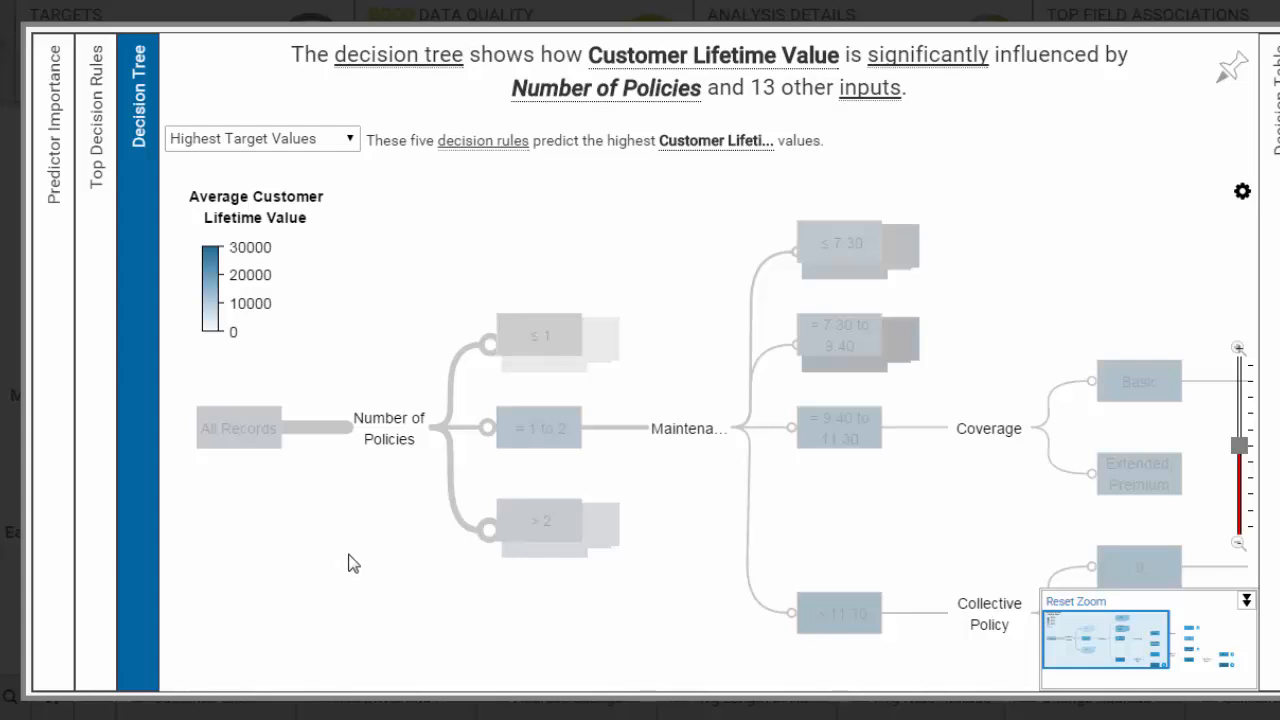
mouse_move(232, 430)
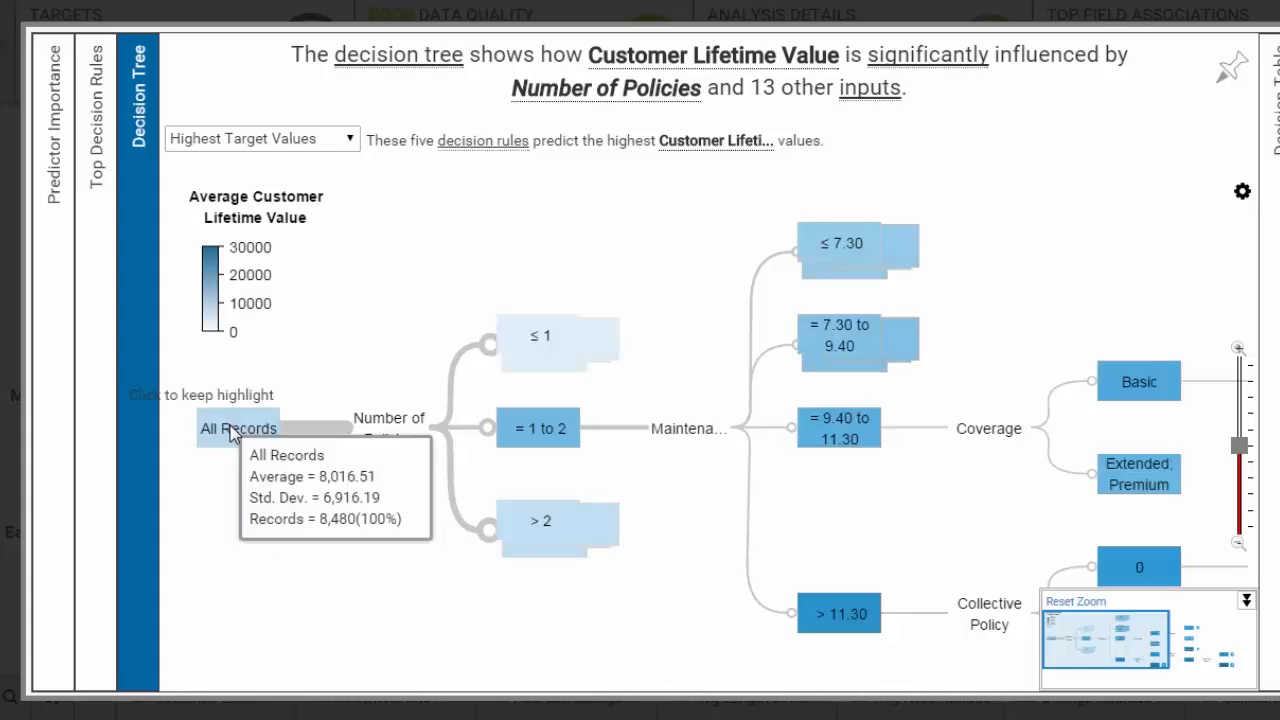
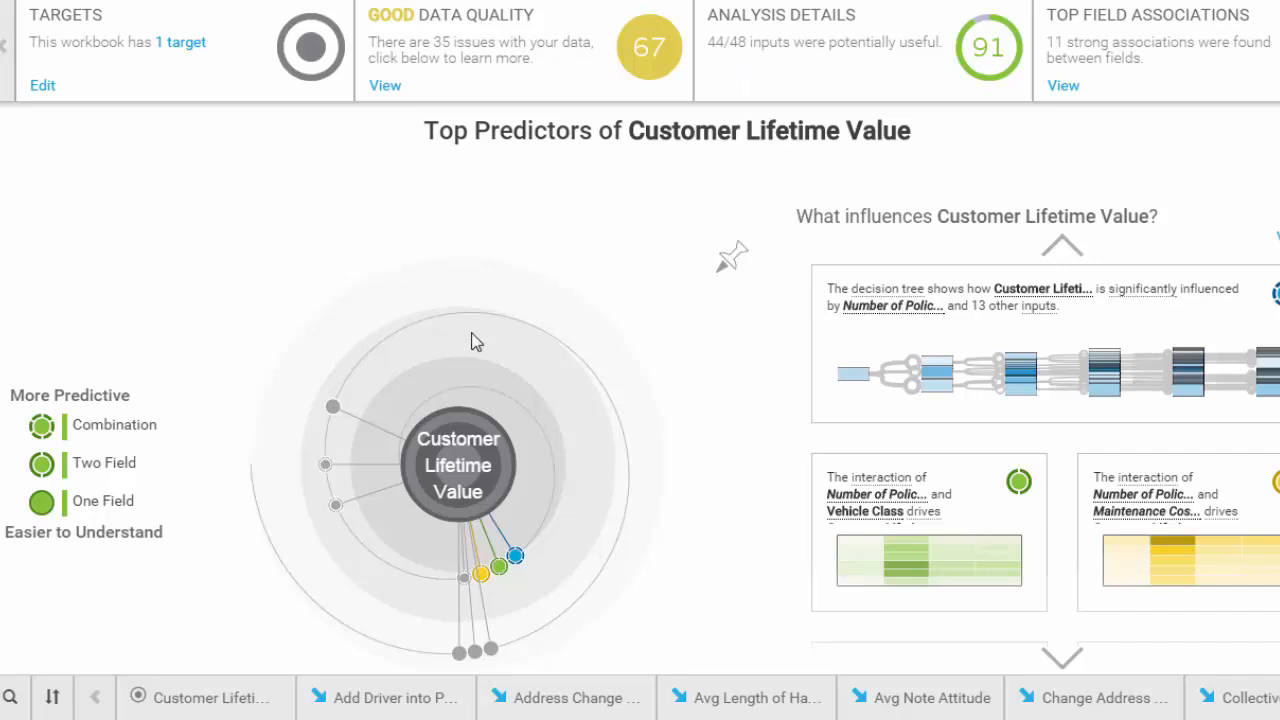
Review the top field associations and the summary of the Customer Lifetime Value predictive model.
mouse_move(517, 561)
click(1063, 87)
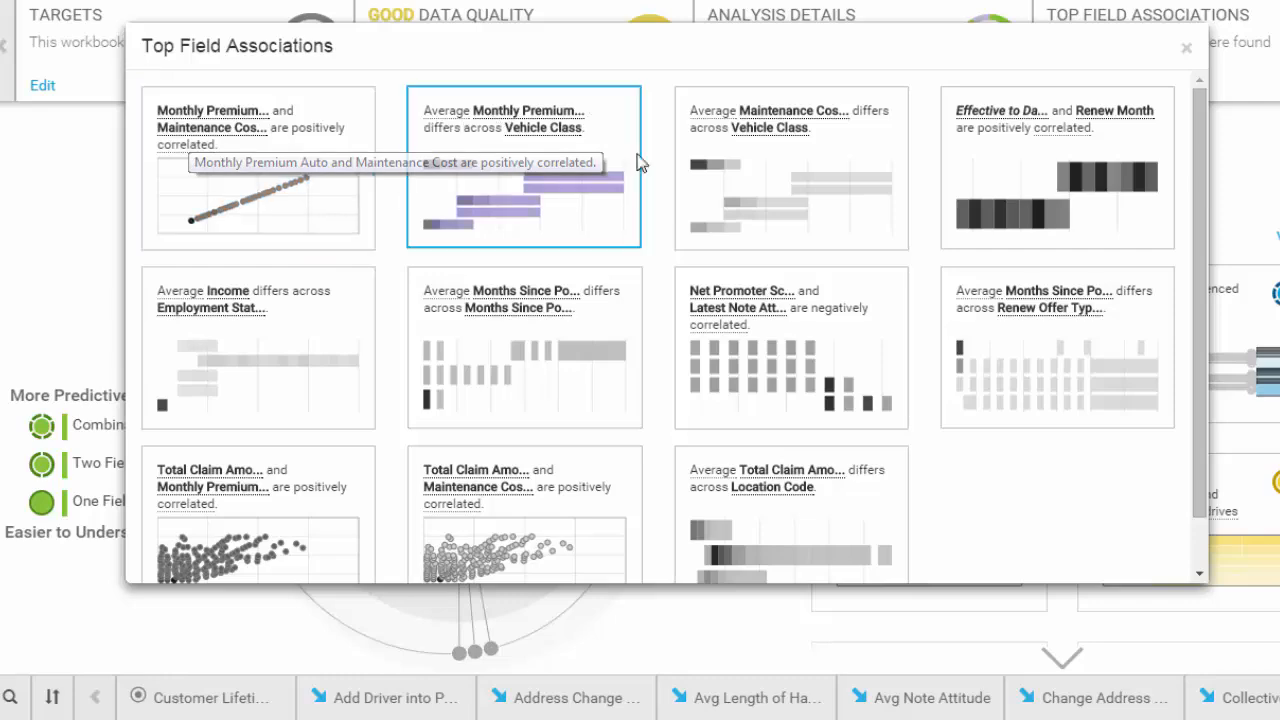
click(1186, 47)
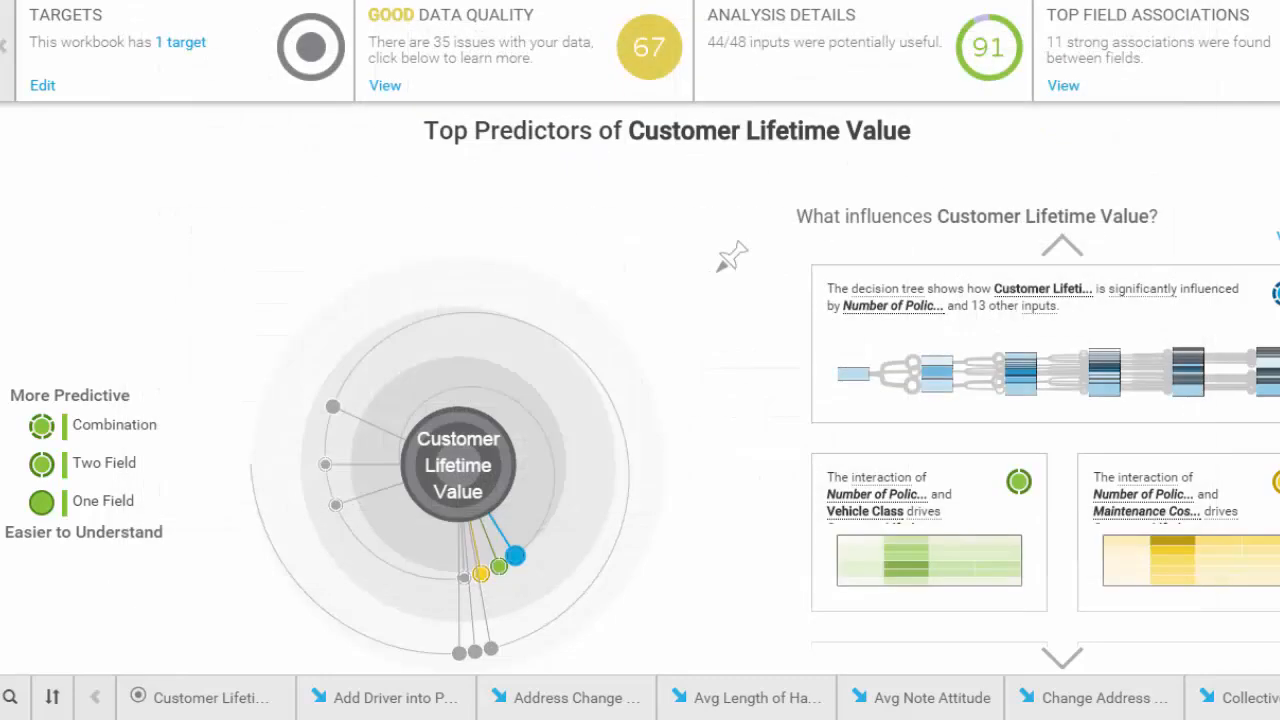
click(1277, 47)
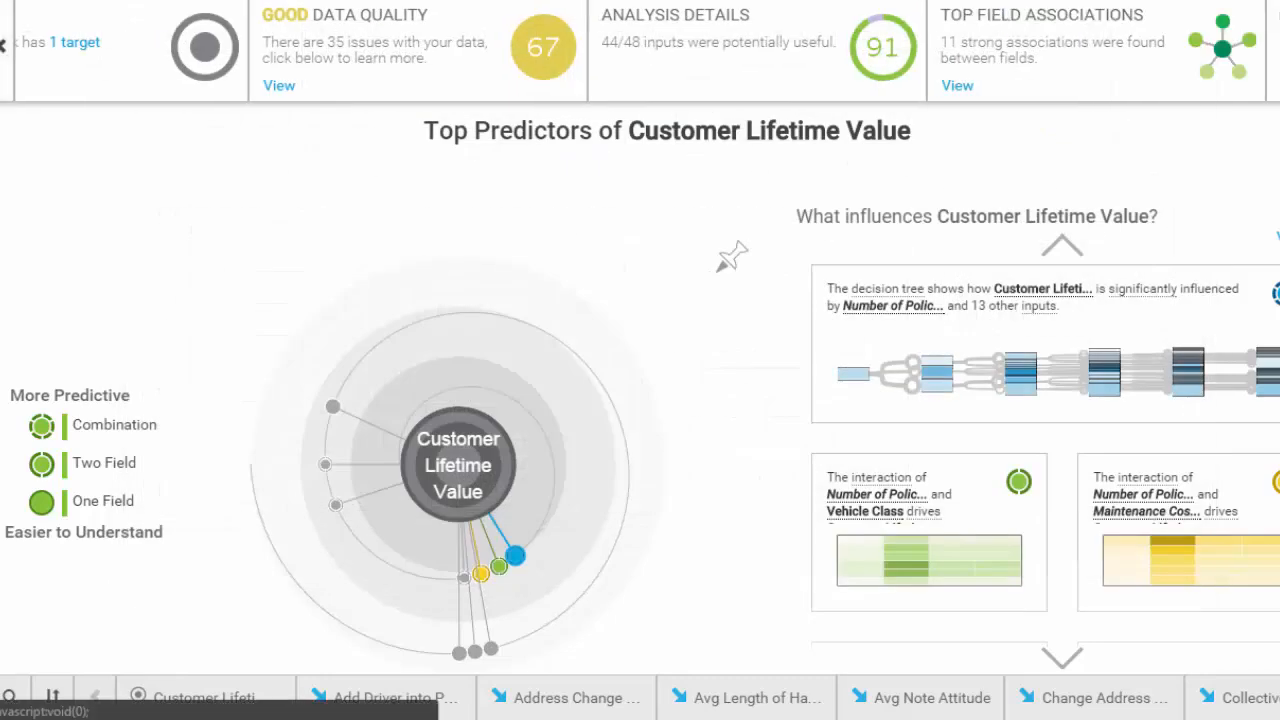
click(1277, 47)
click(1277, 47)
click(1277, 47)
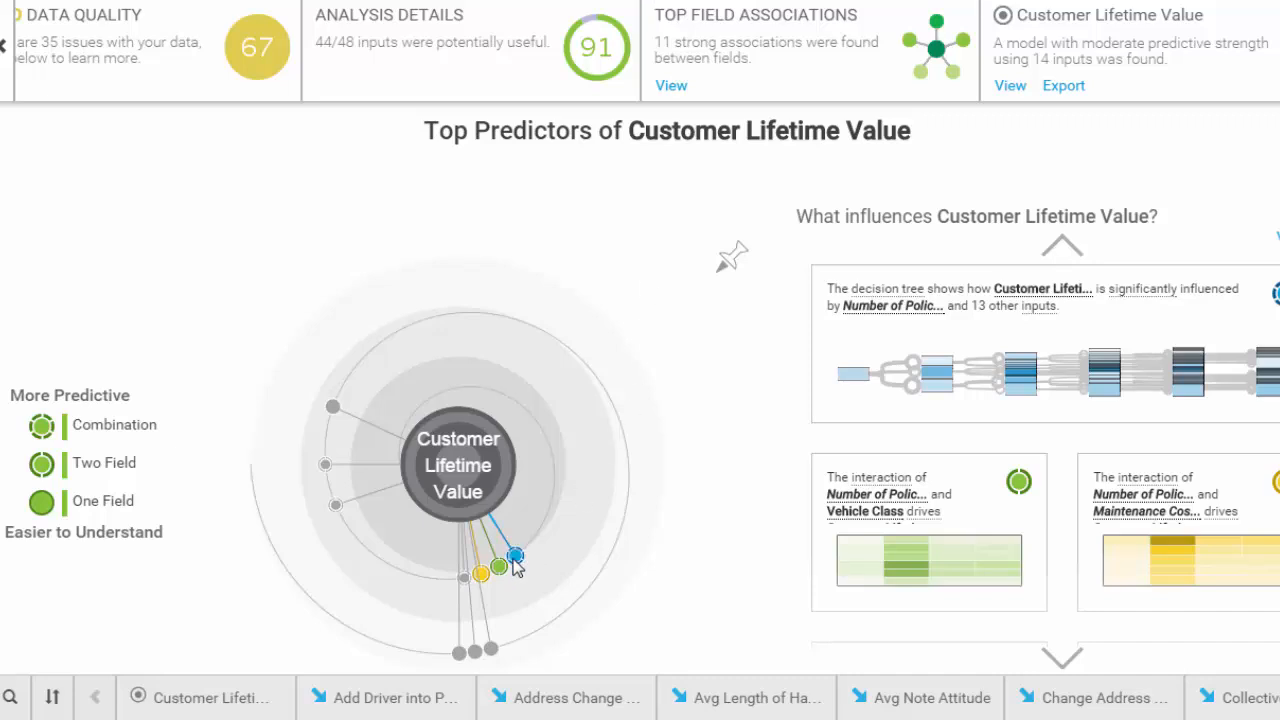
mouse_move(515, 566)
Return to the Welcome page and bring up the starting points for the Customer Lifetime Value data set.
click(667, 1)
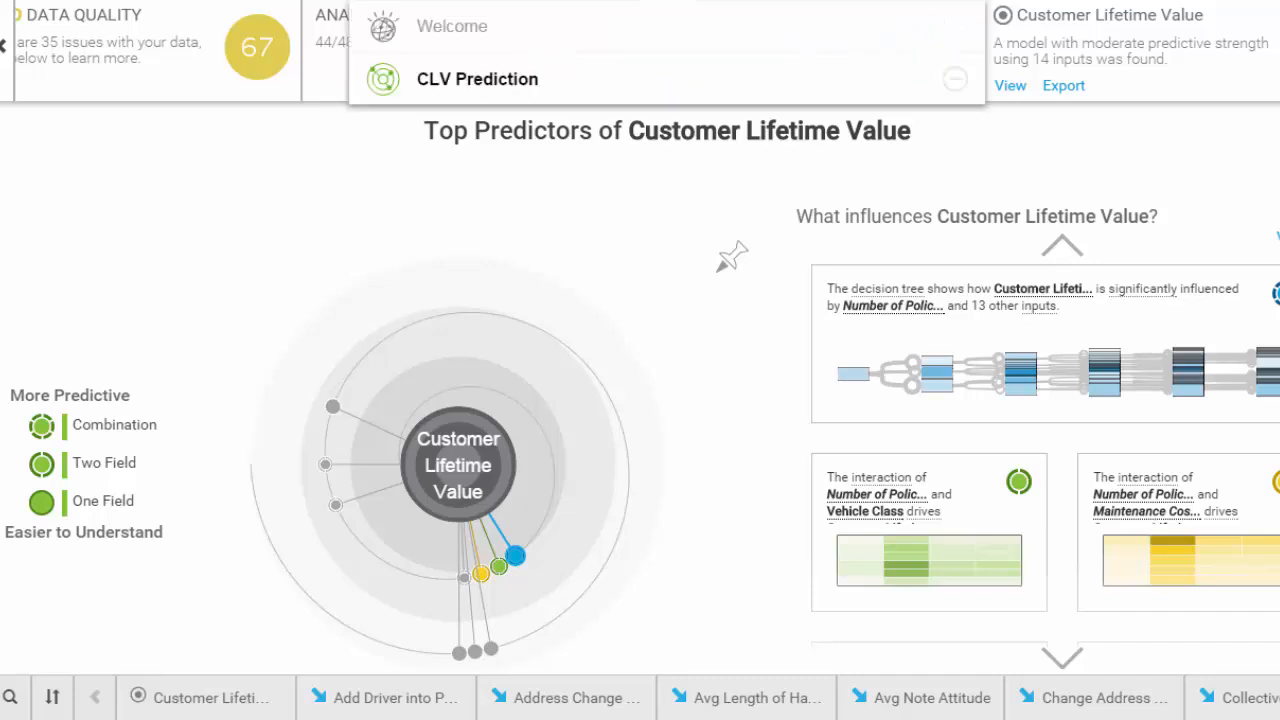
click(480, 36)
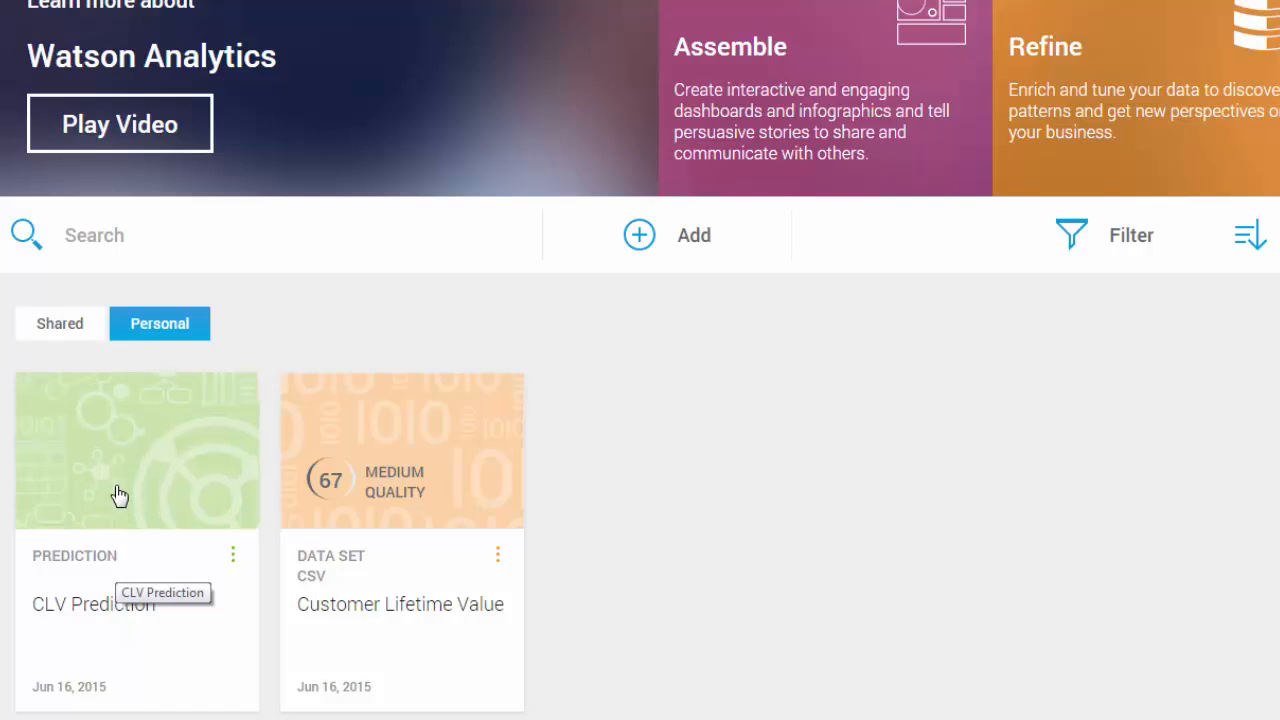
click(390, 474)
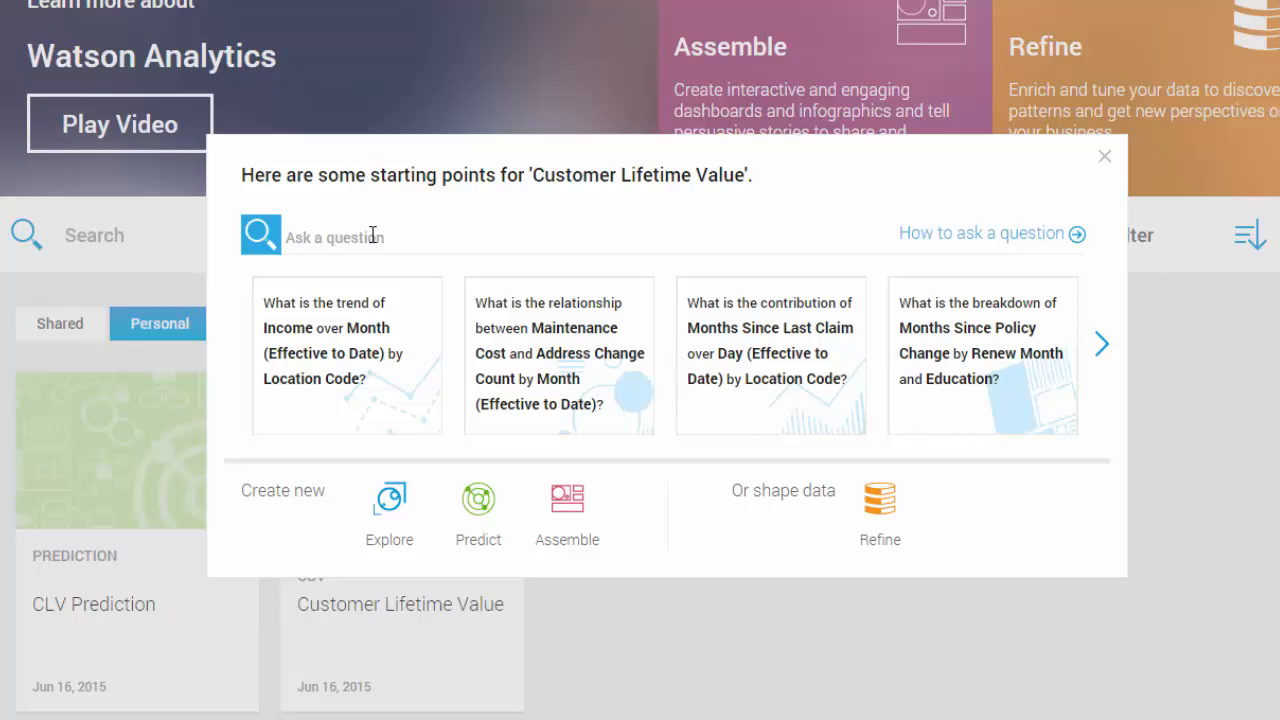
Ask the question "What is the breakdown of customer lifetime value by coverage?".
text(Waht)
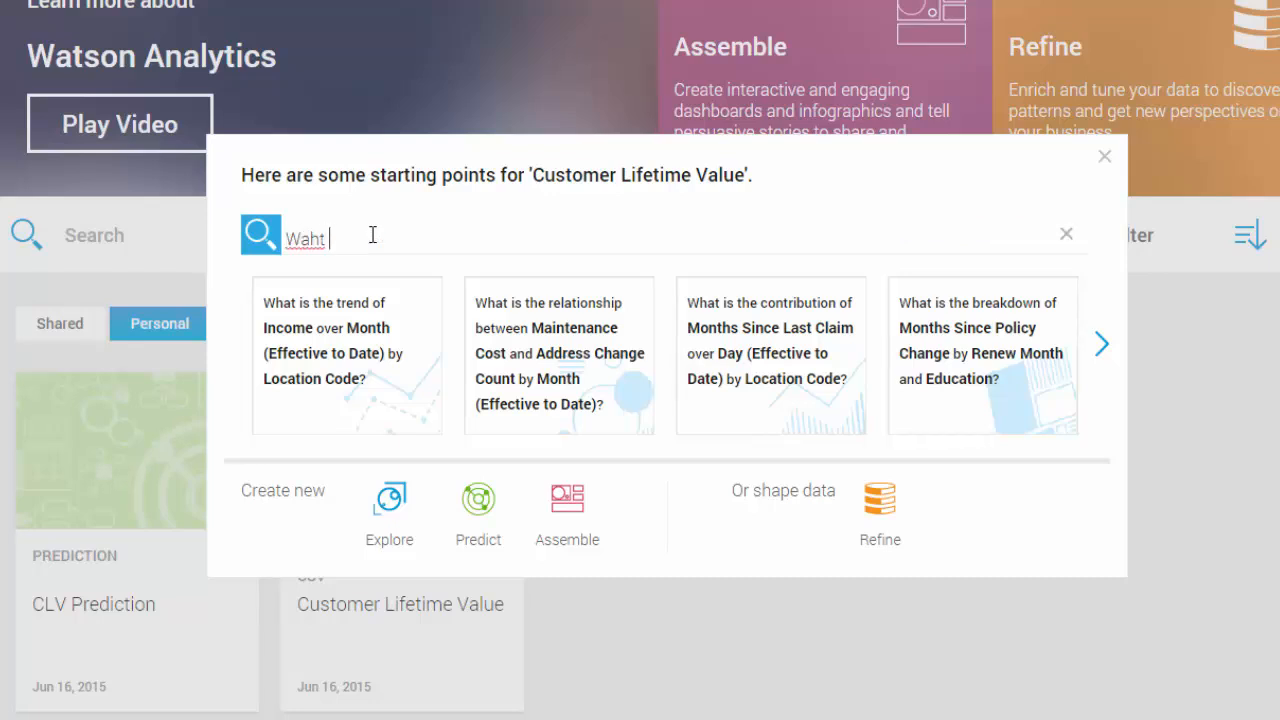
key(BackSpace)
key(BackSpace)
key(BackSpace)
key(BackSpace)
text(ha)
text(the bra)
text(ke)
key(BackSpace)
key(BackSpace)
key(BackSpace)
text(eakdwn)
key(BackSpace)
key(BackSpace)
text(ow)
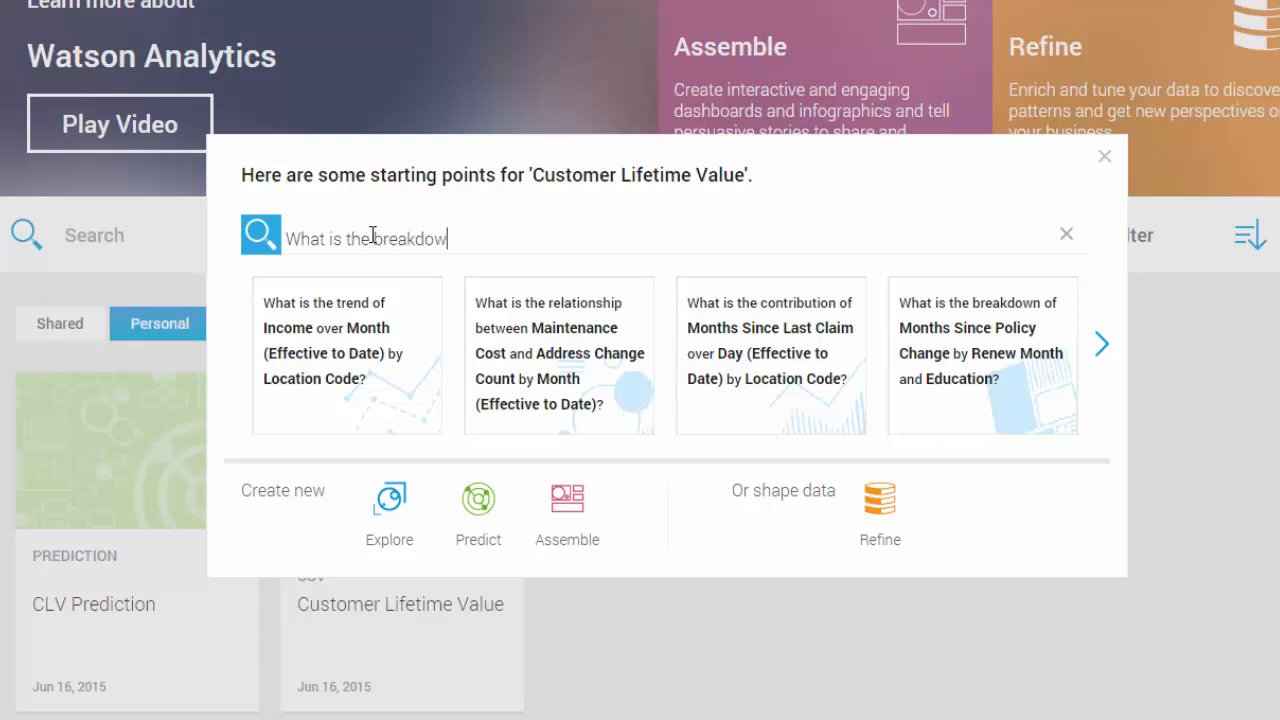
text(n of customer)
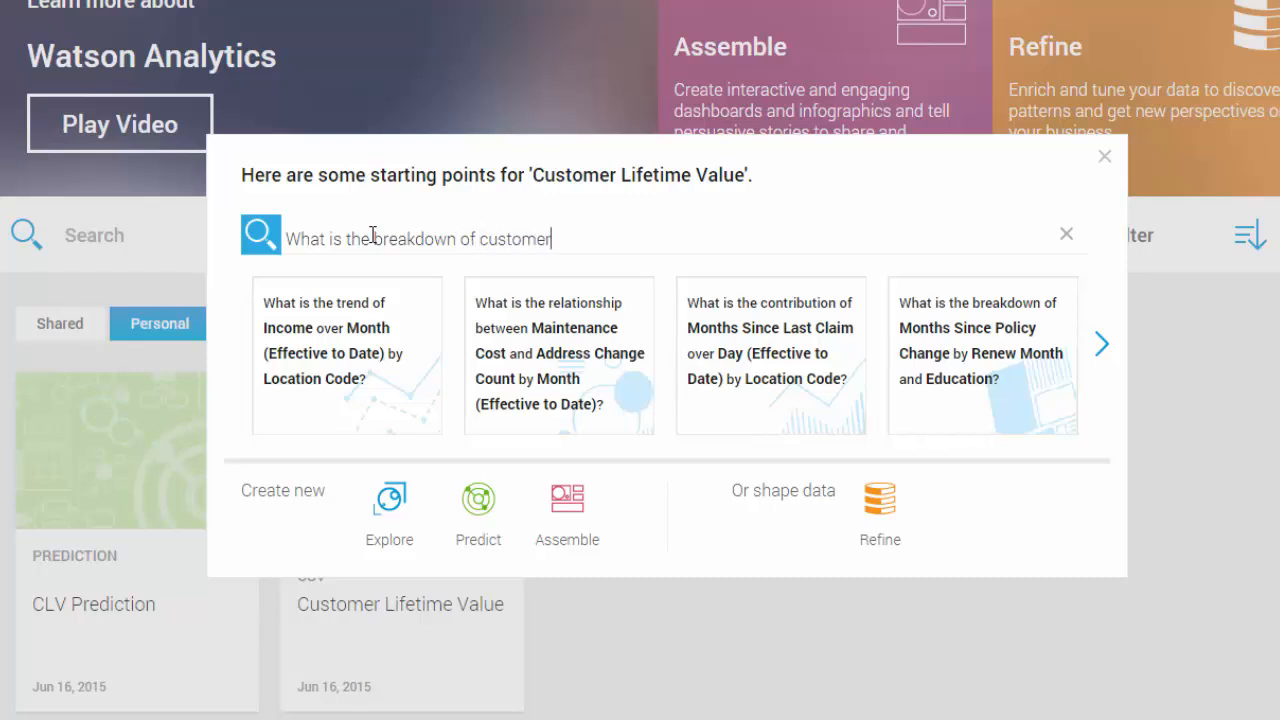
text( lifetime value)
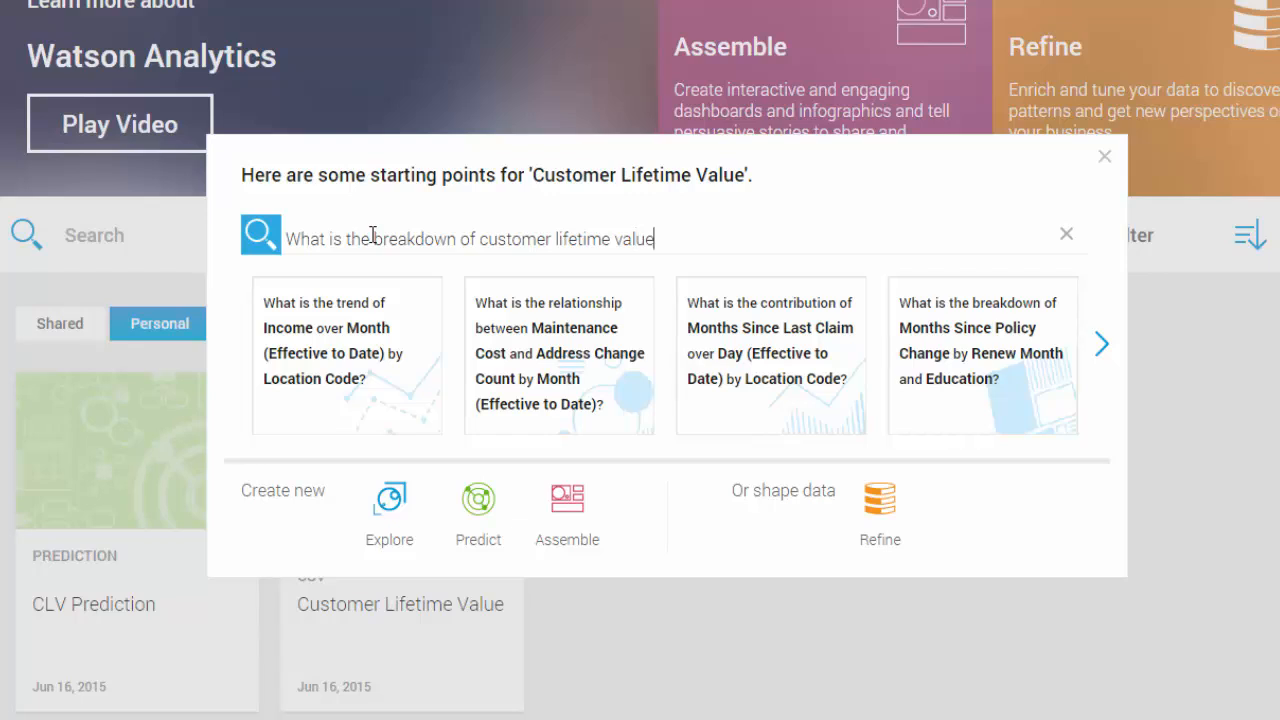
text( by coverage?)
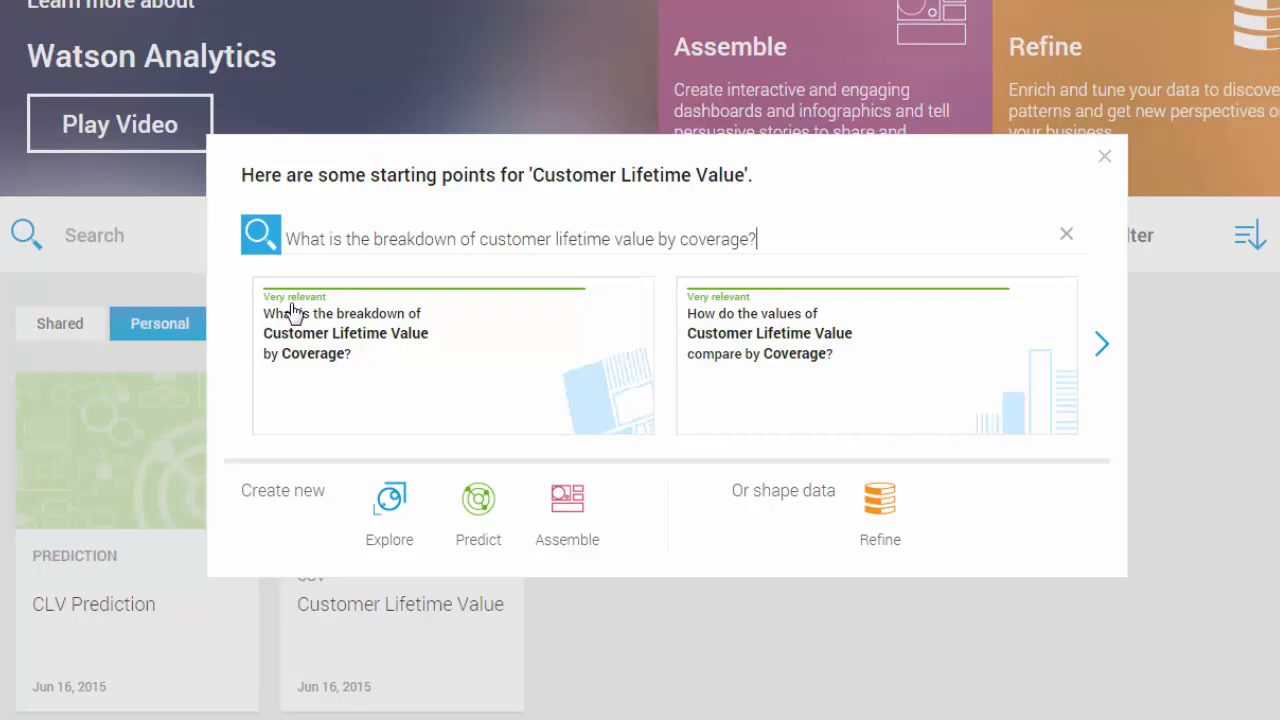
Open the suggested breakdown of Customer Lifetime Value by Coverage and examine the averages for Premium, Extended and Basic.
click(393, 396)
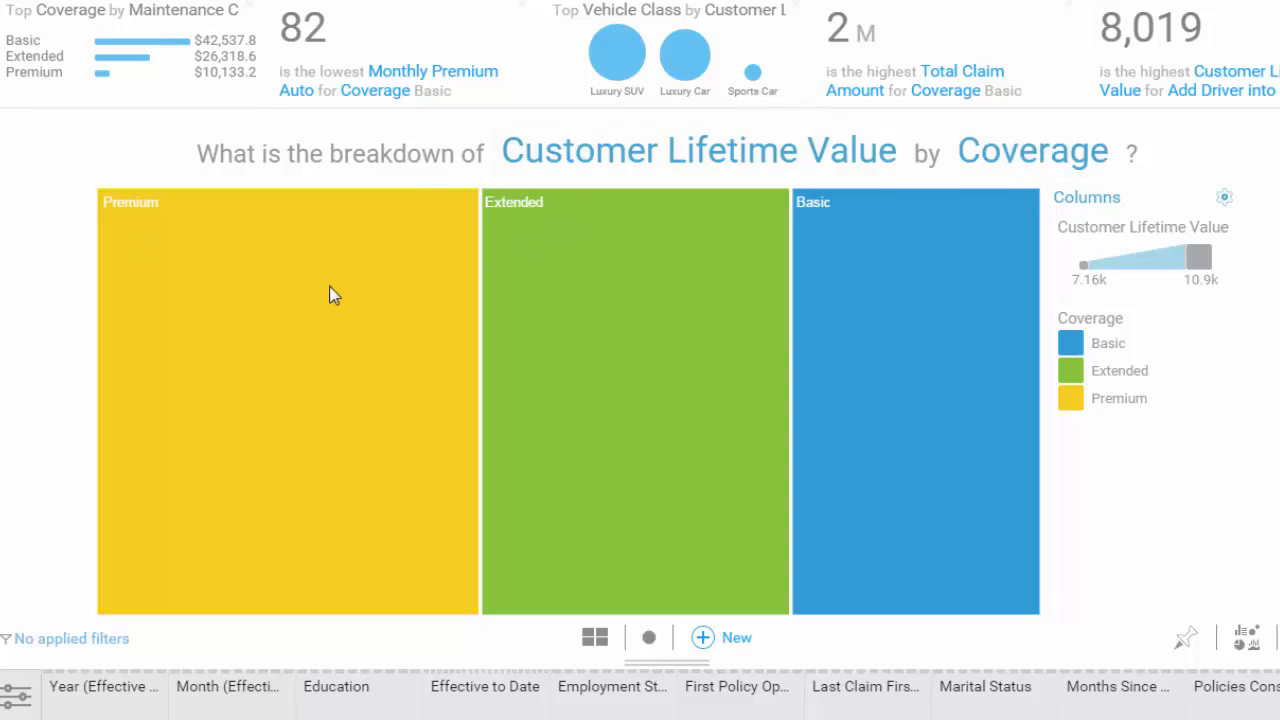
mouse_move(355, 302)
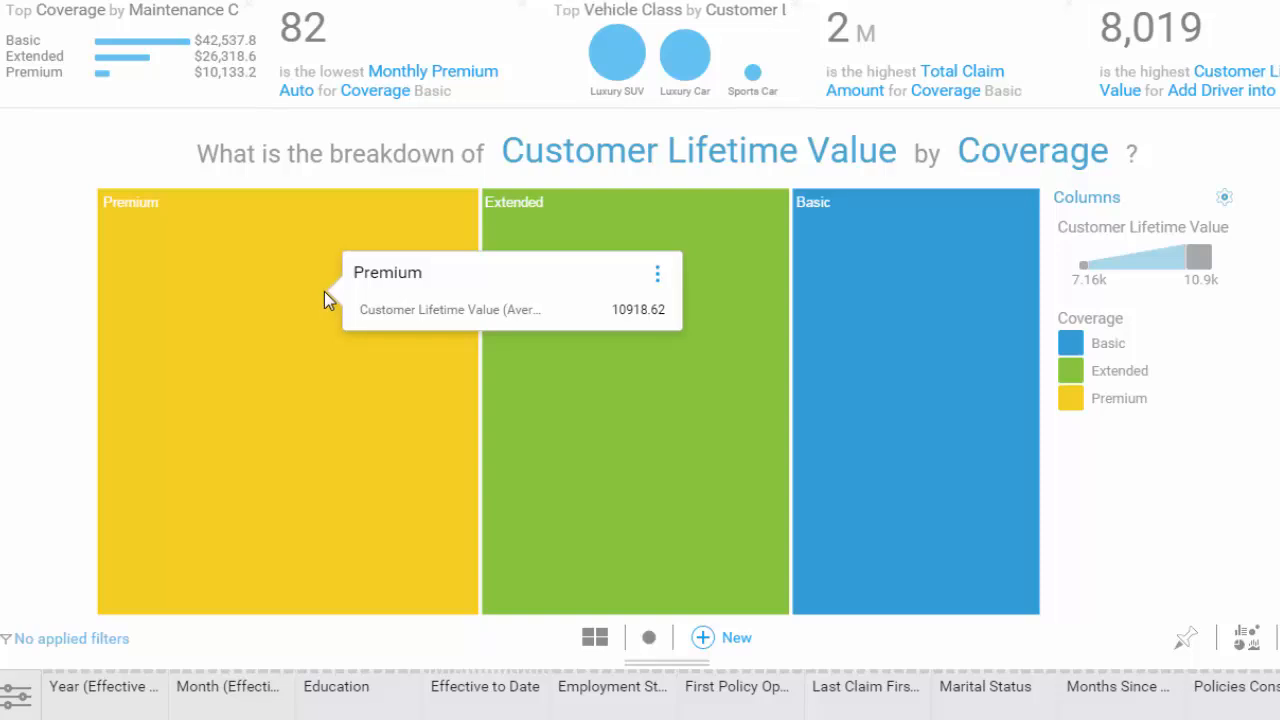
mouse_move(664, 351)
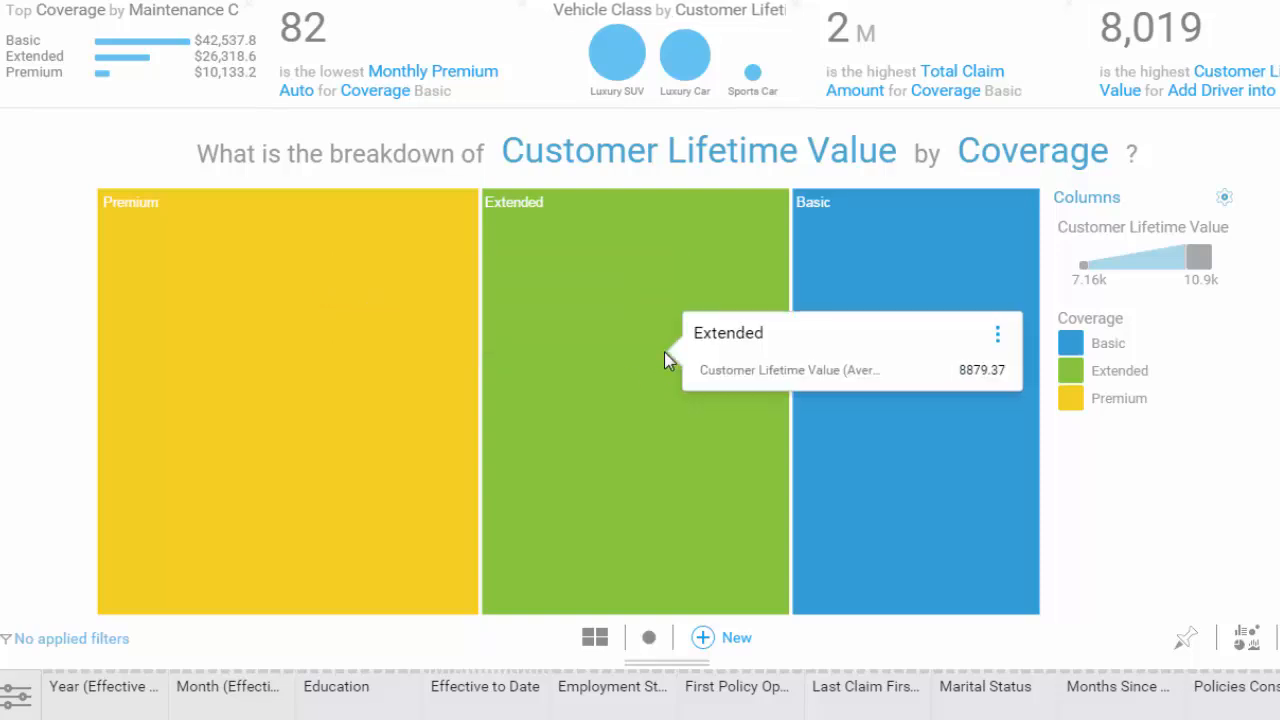
mouse_move(898, 291)
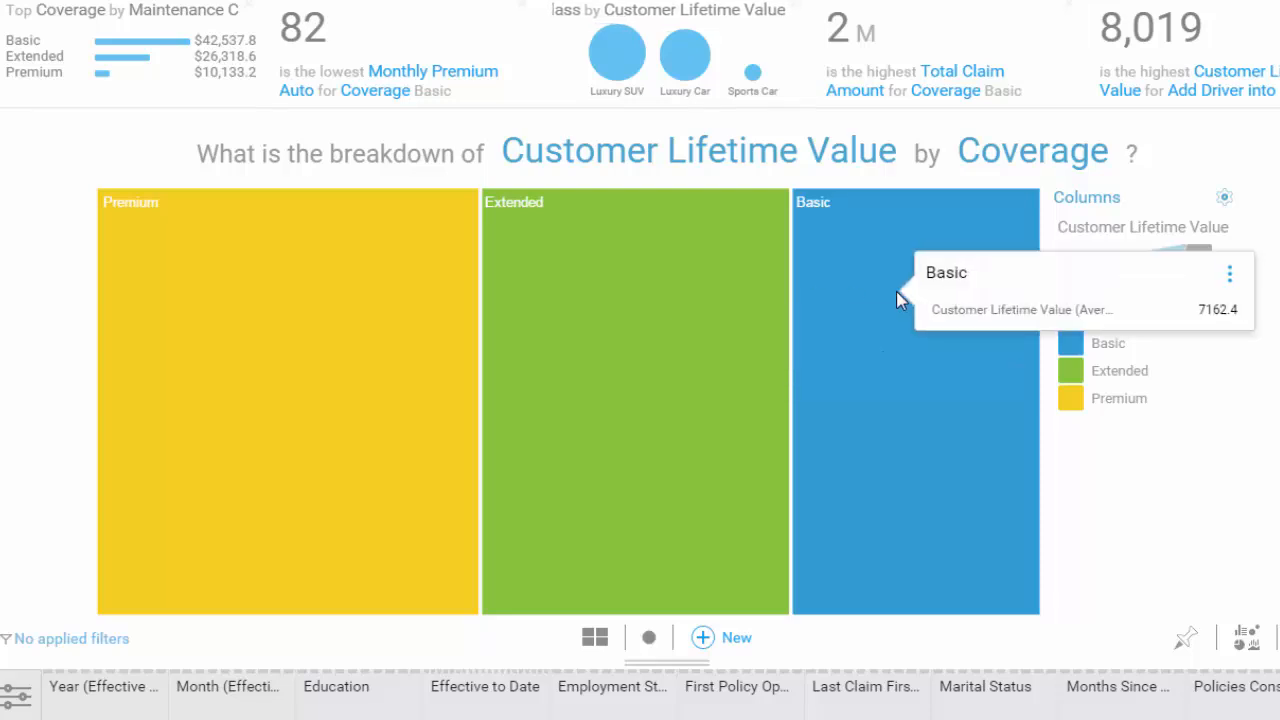
Change the visualization of the Coverage breakdown to a pie chart.
click(1247, 645)
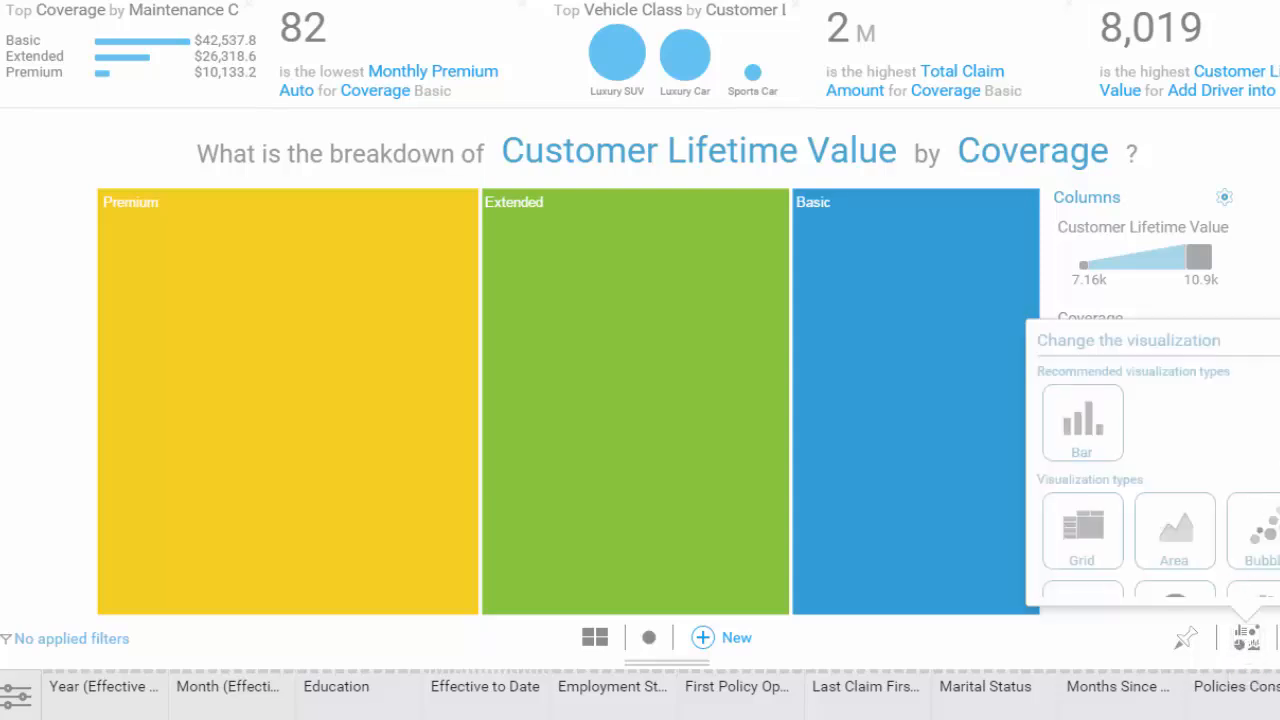
scroll(1158, 478, down, 1)
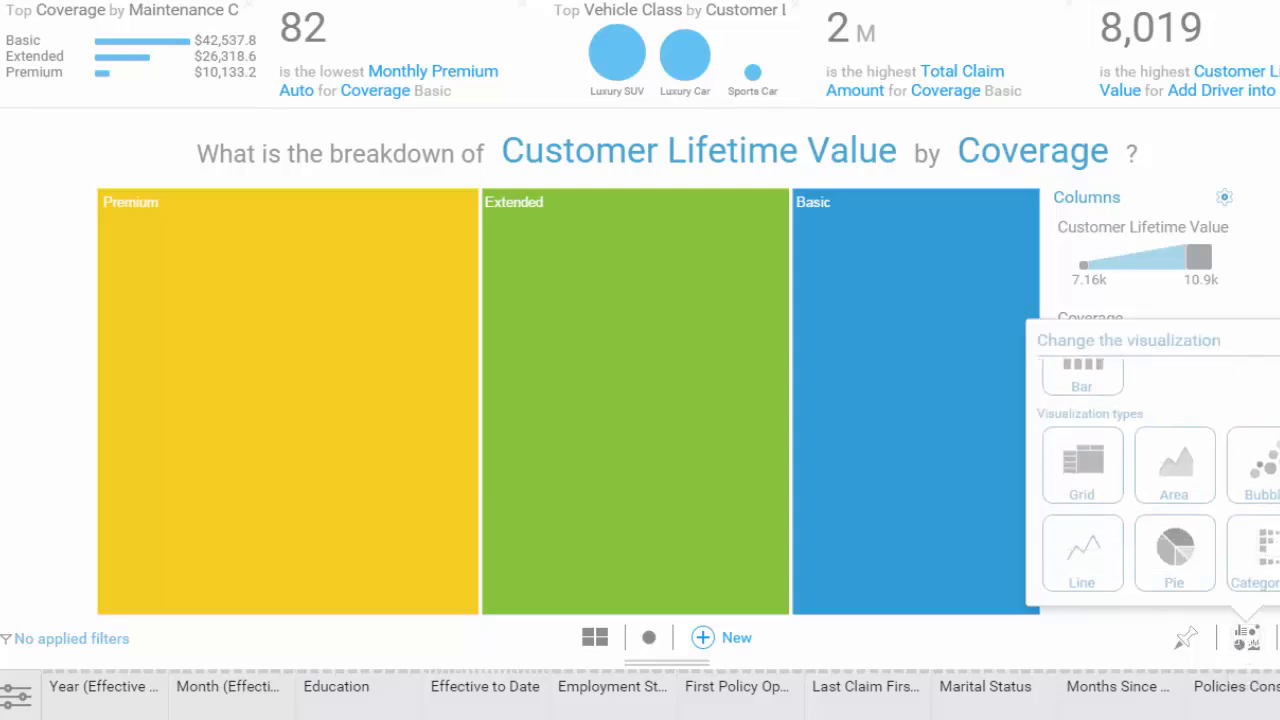
click(1168, 551)
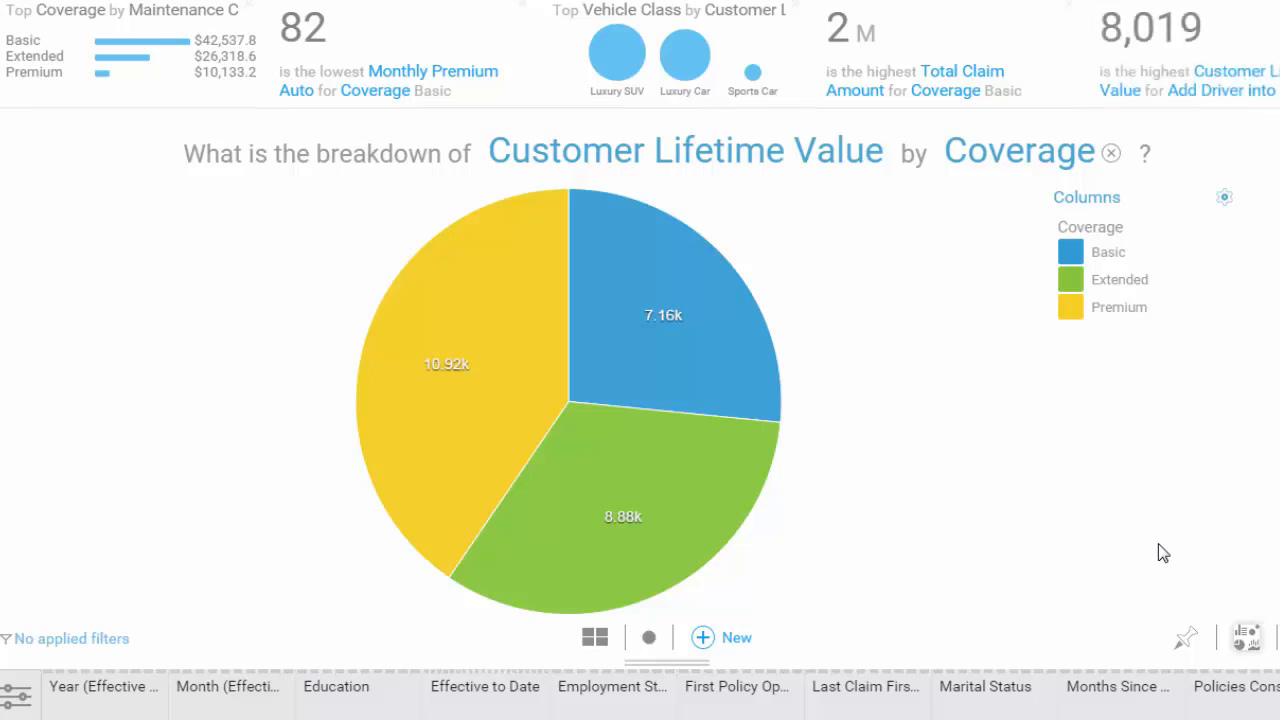
click(446, 364)
Show the pie chart's slices as percentages, then switch them back to values.
click(1246, 637)
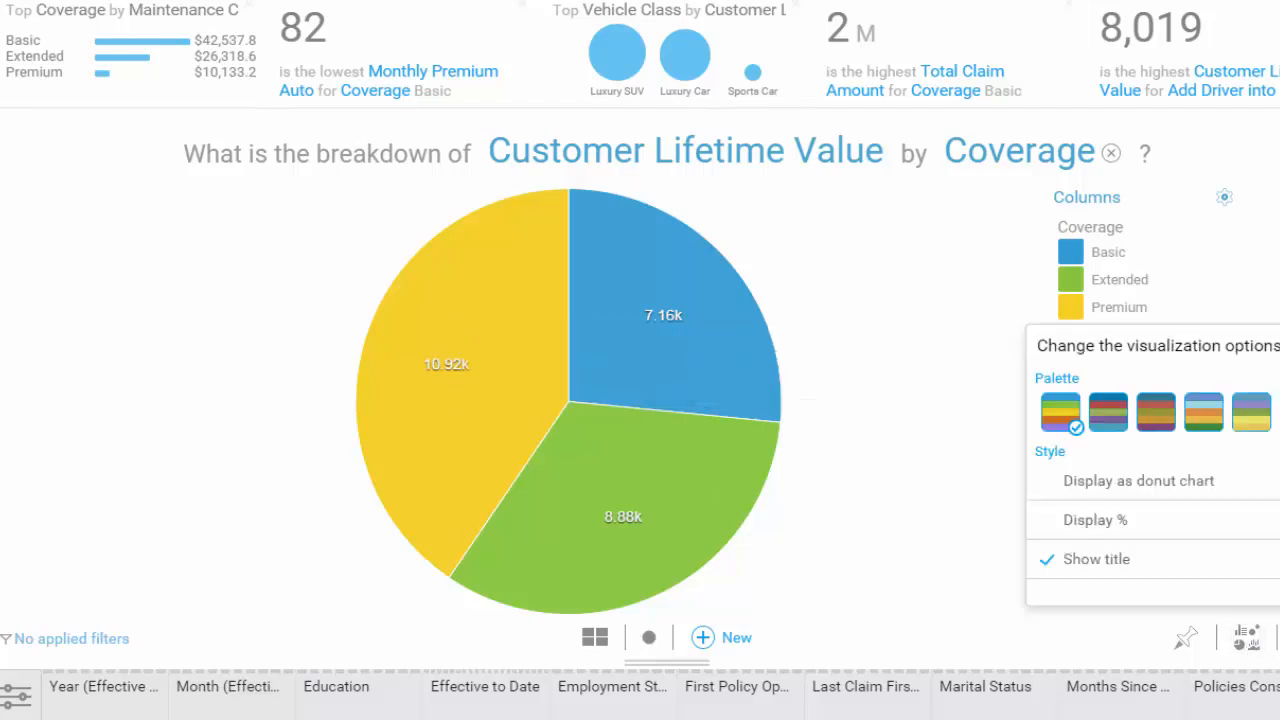
click(1122, 528)
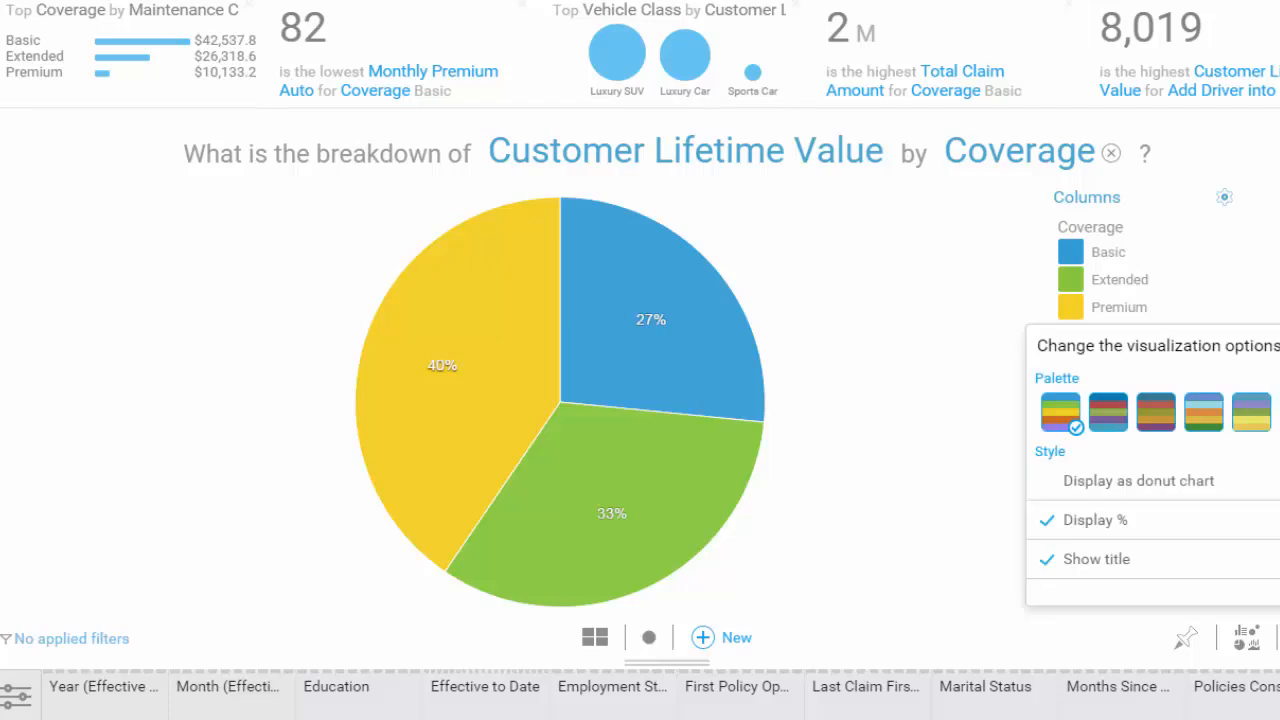
click(1100, 528)
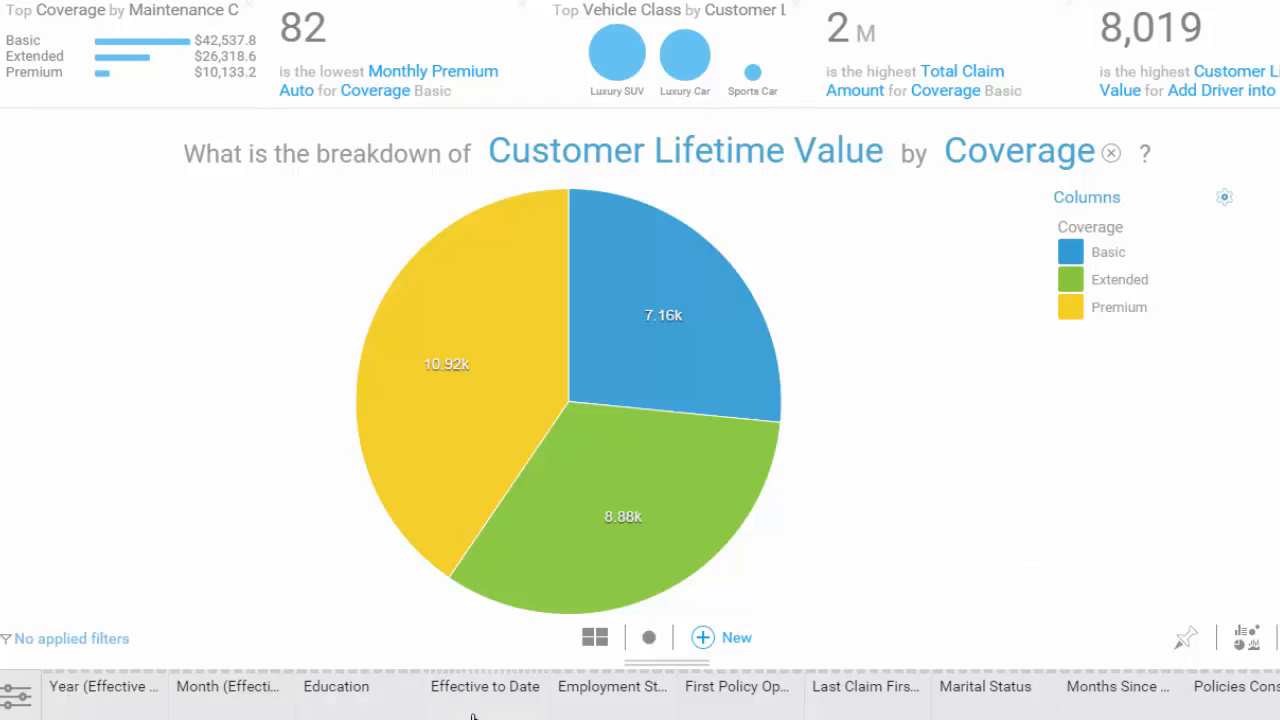
Set the default aggregation of the Customer Lifetime Value column to Sum in its properties.
click(1278, 695)
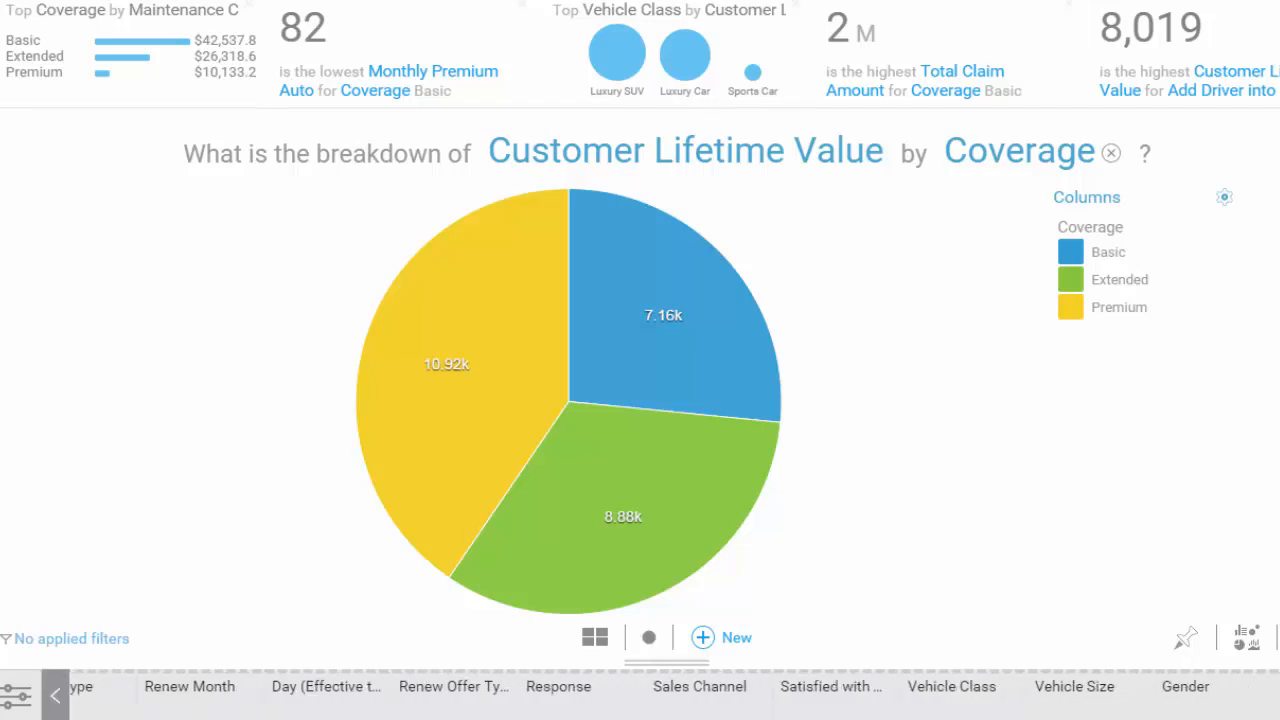
click(1278, 695)
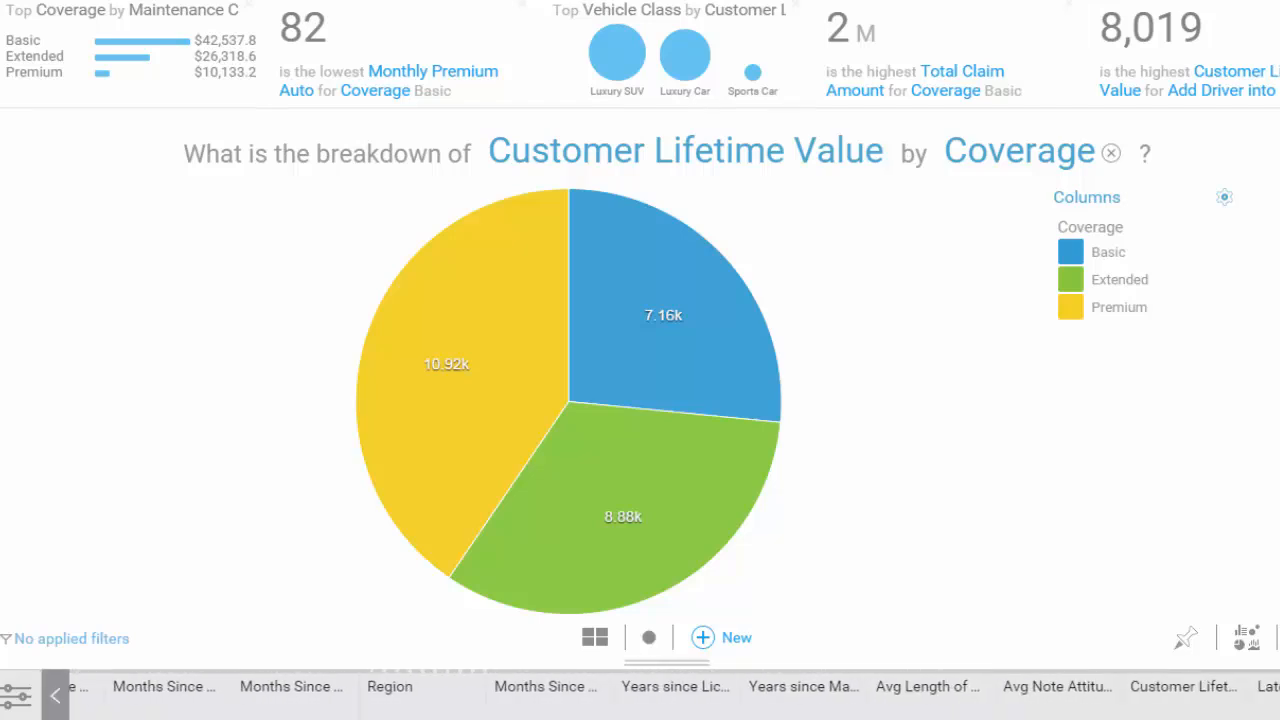
click(1207, 698)
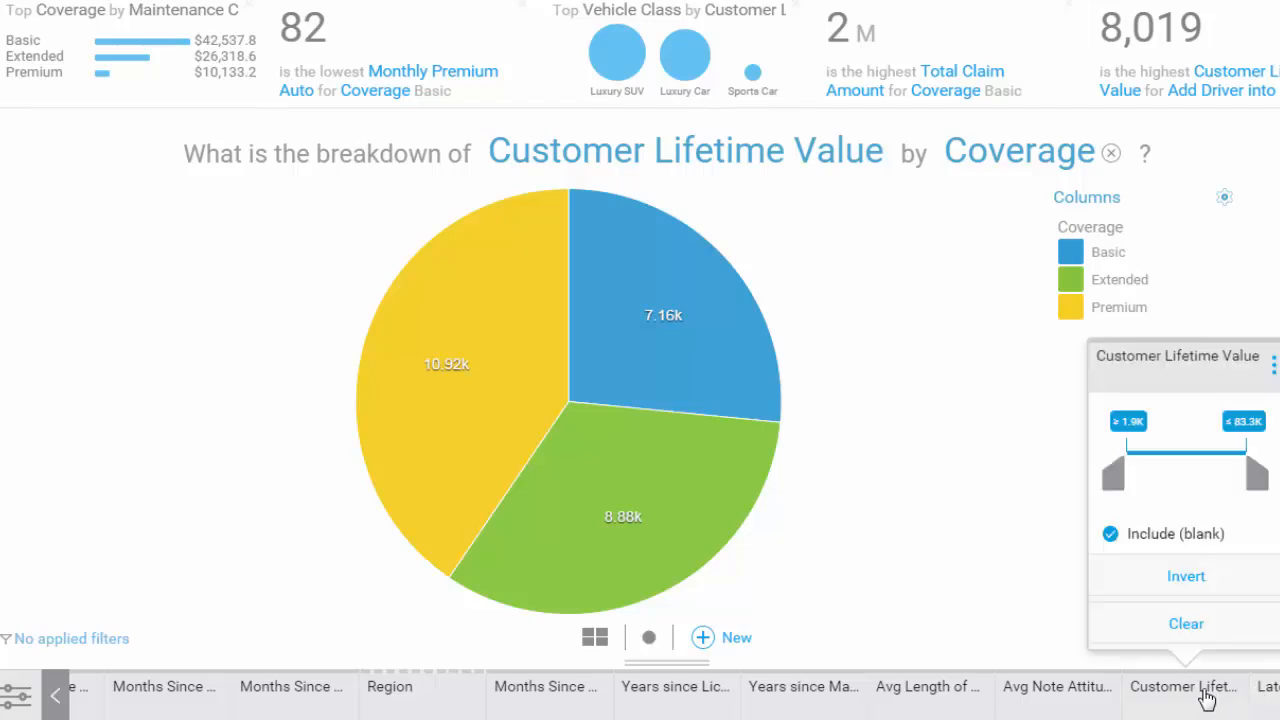
click(1274, 366)
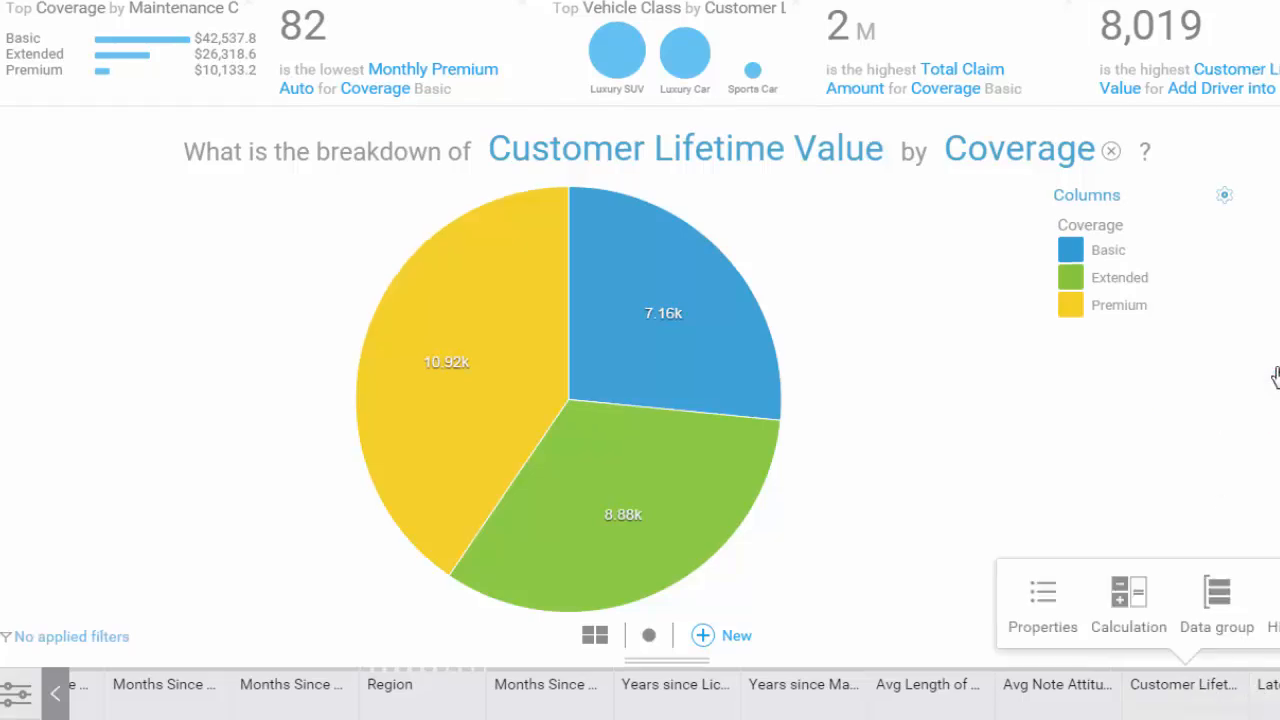
click(1043, 600)
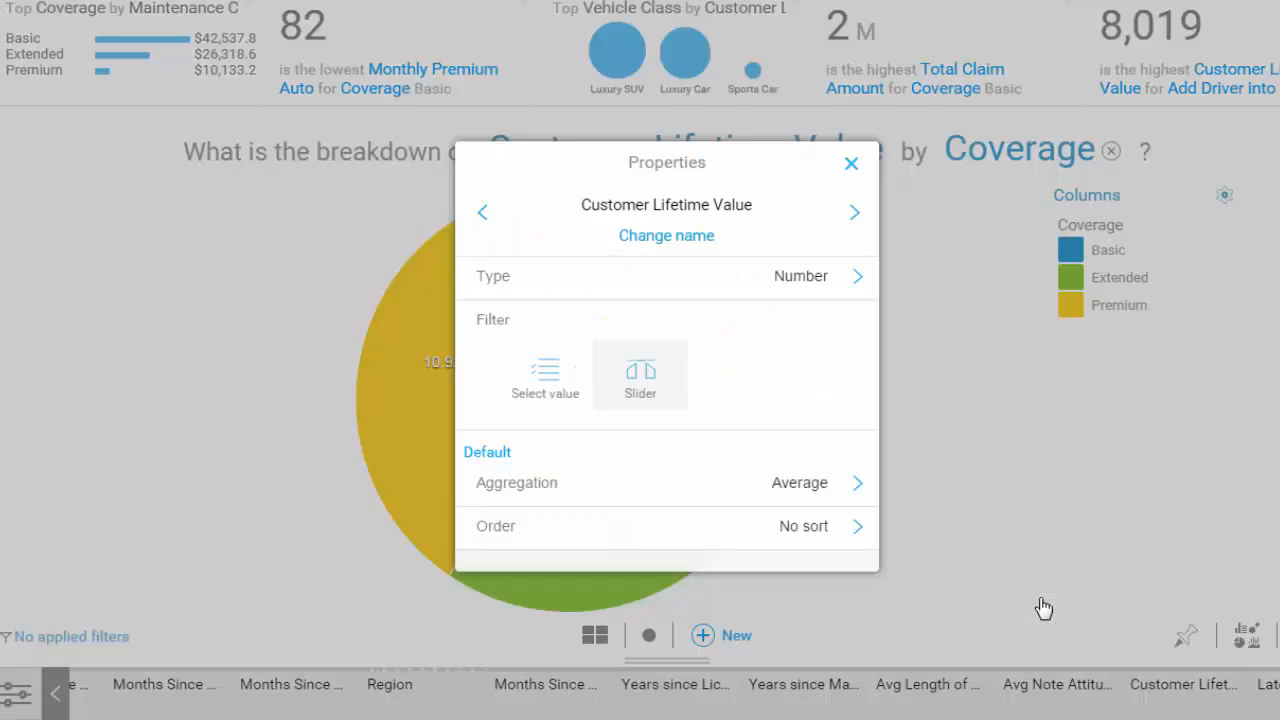
click(794, 497)
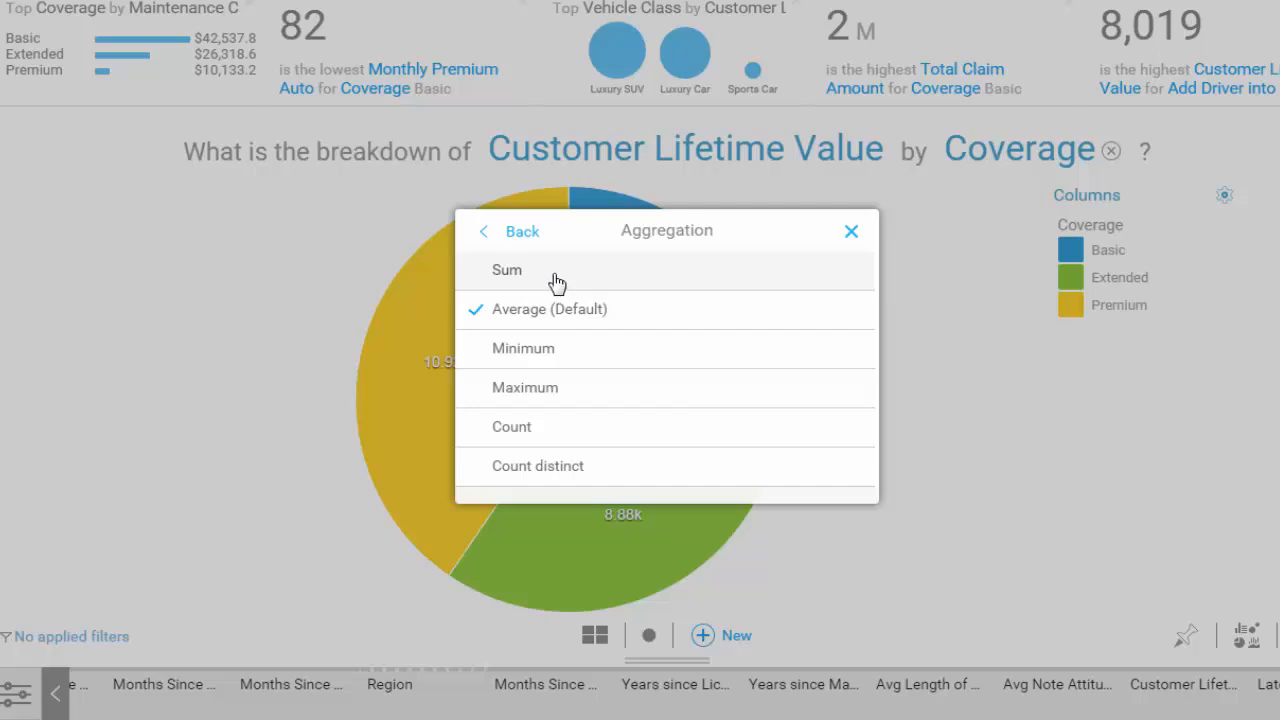
click(556, 283)
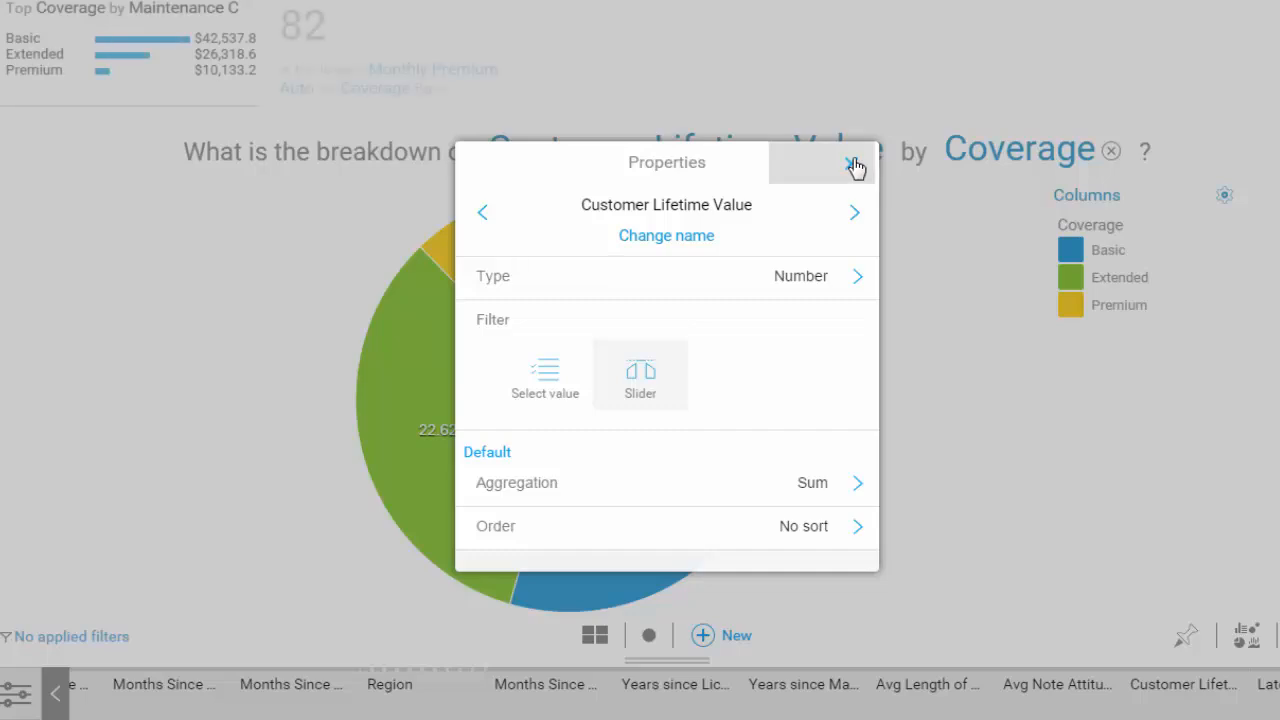
click(851, 164)
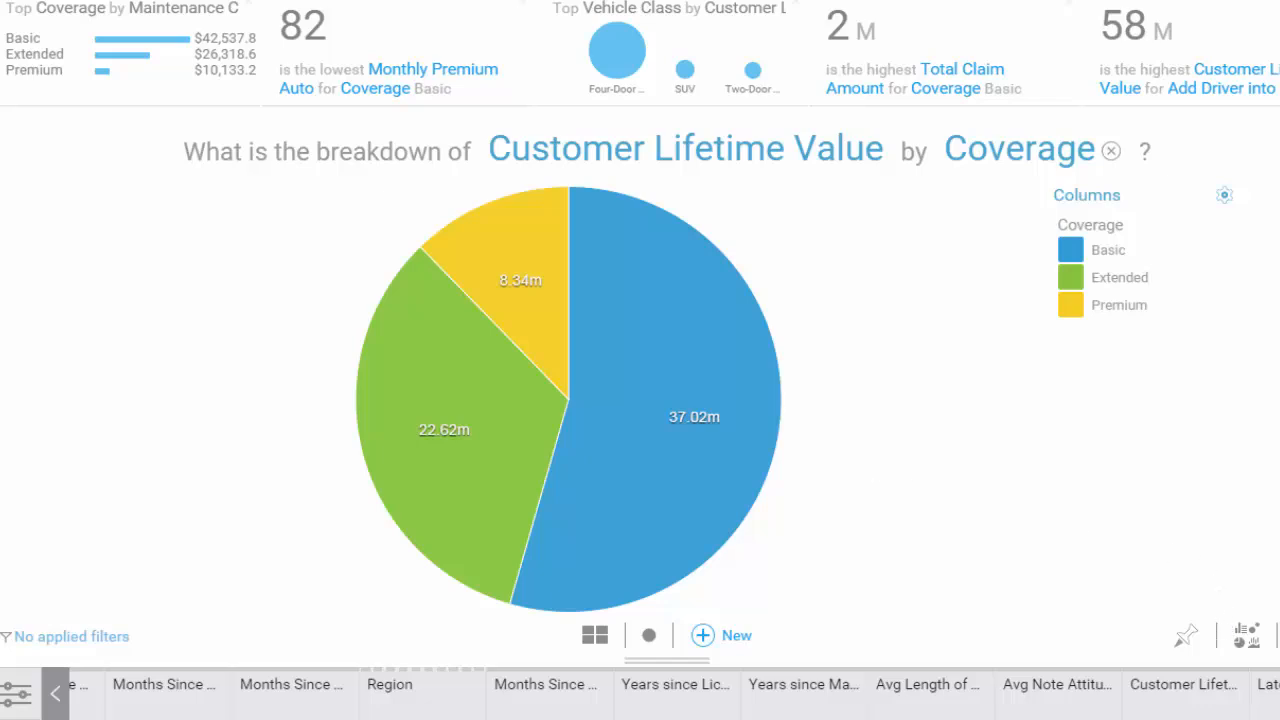
Set the default aggregation of the Customer Lifetime Value column to Average in its properties.
click(1247, 636)
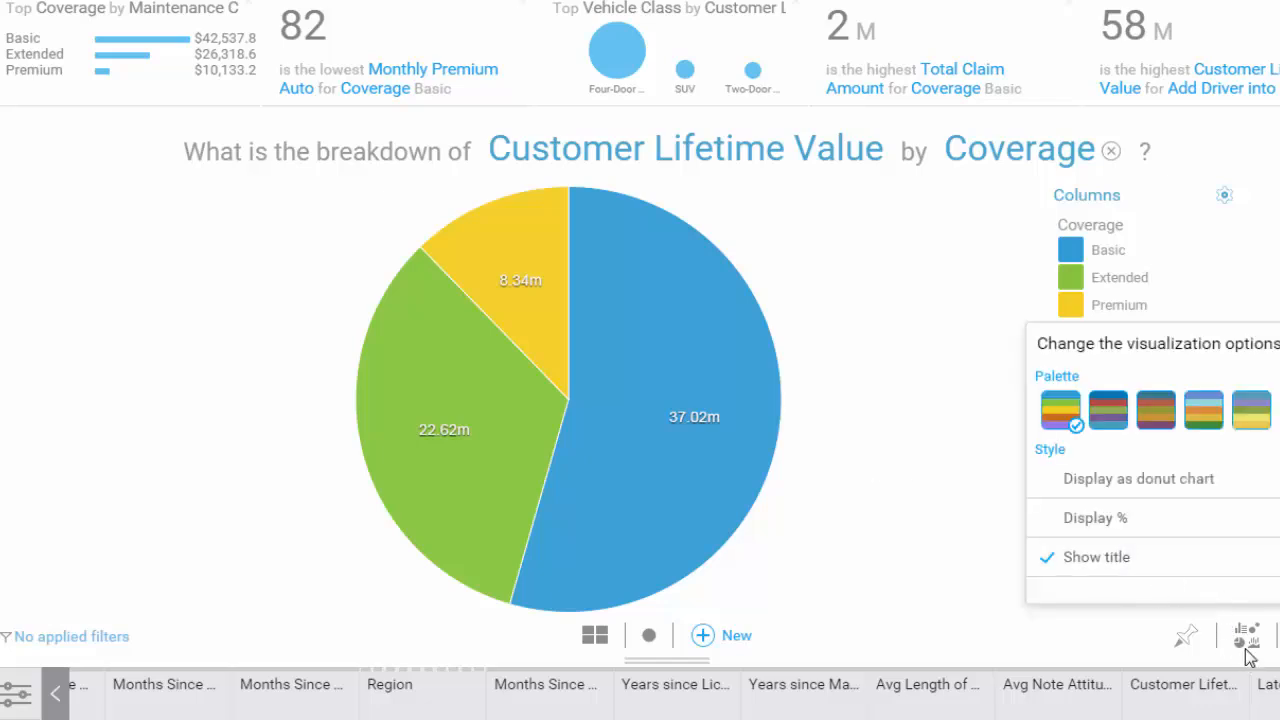
click(1166, 695)
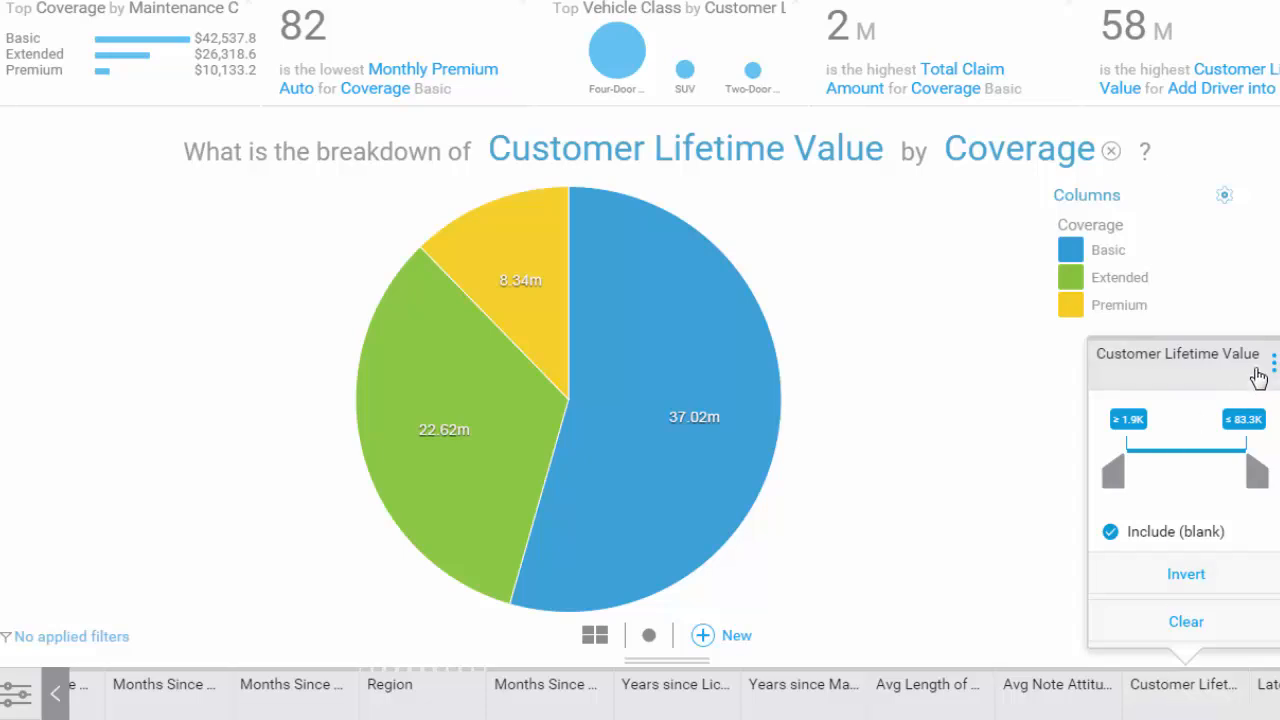
click(1272, 366)
click(1045, 615)
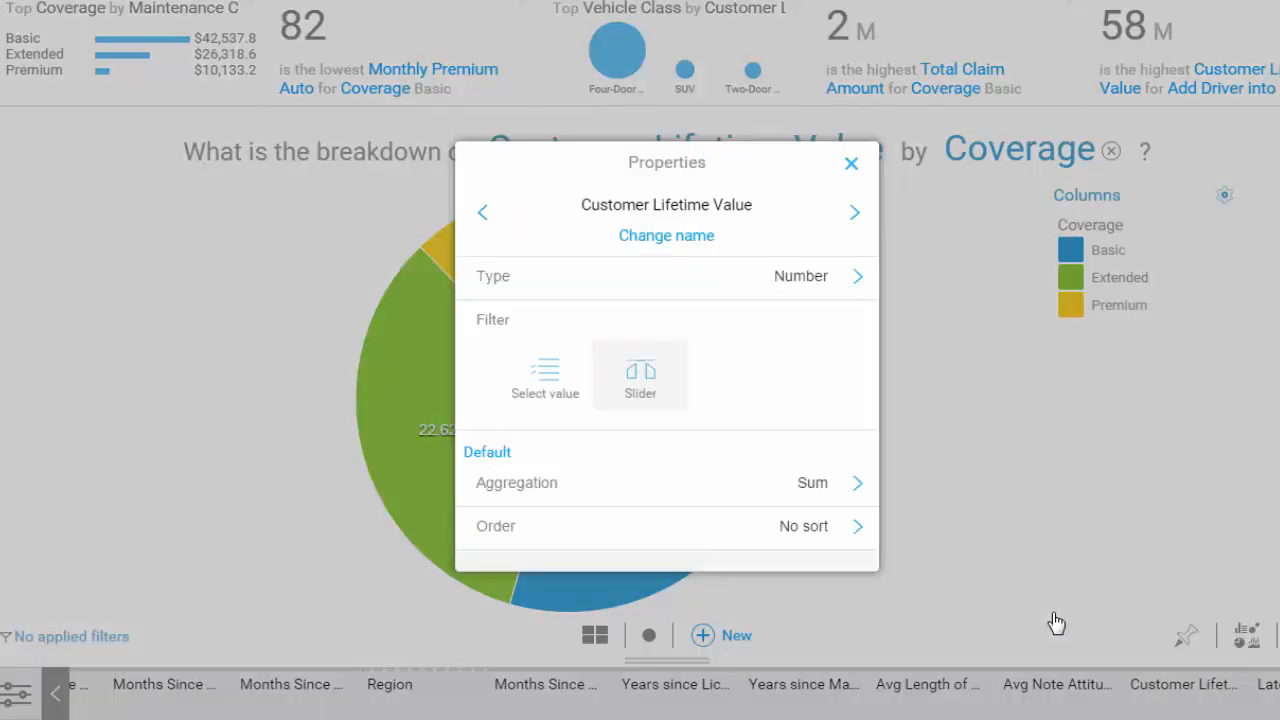
click(818, 484)
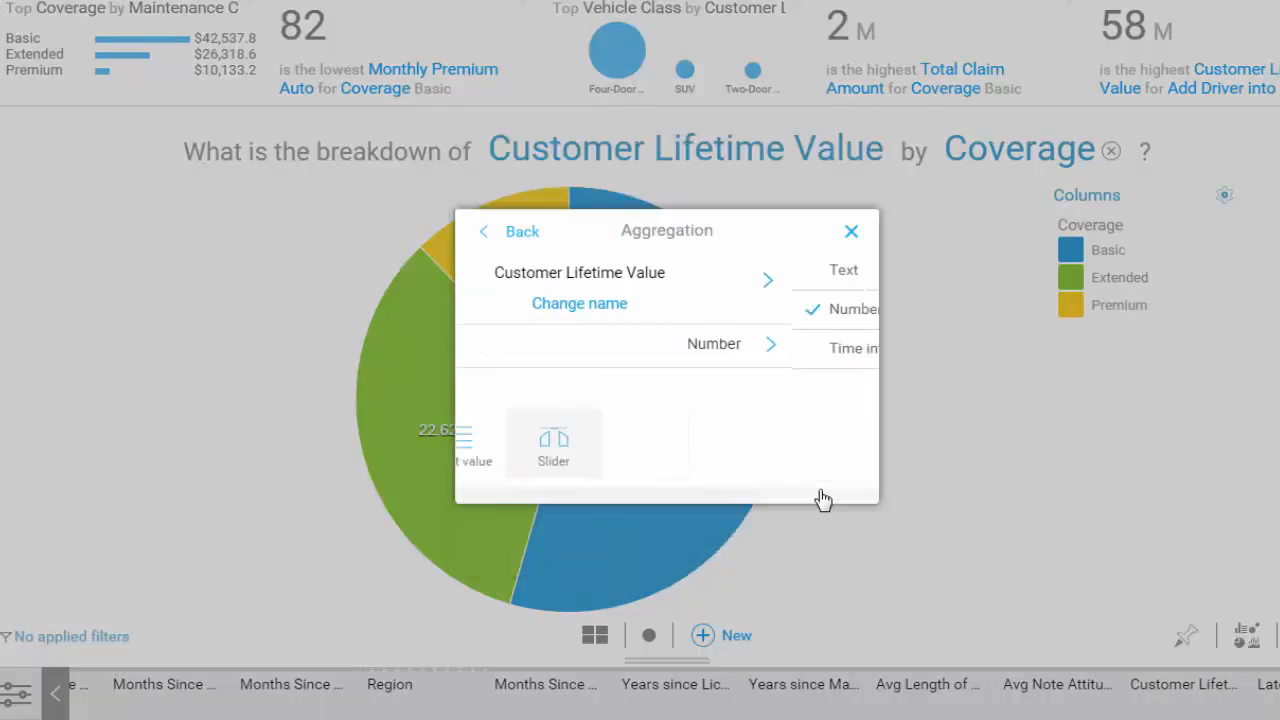
click(594, 318)
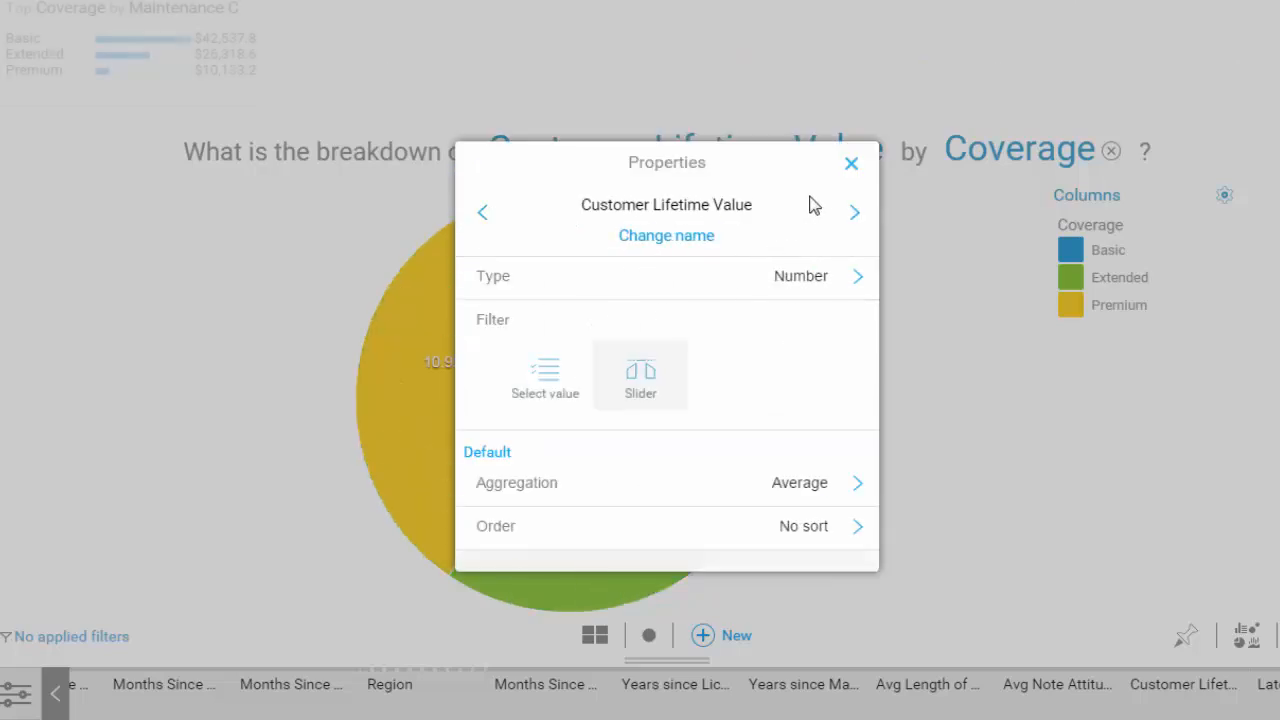
click(852, 166)
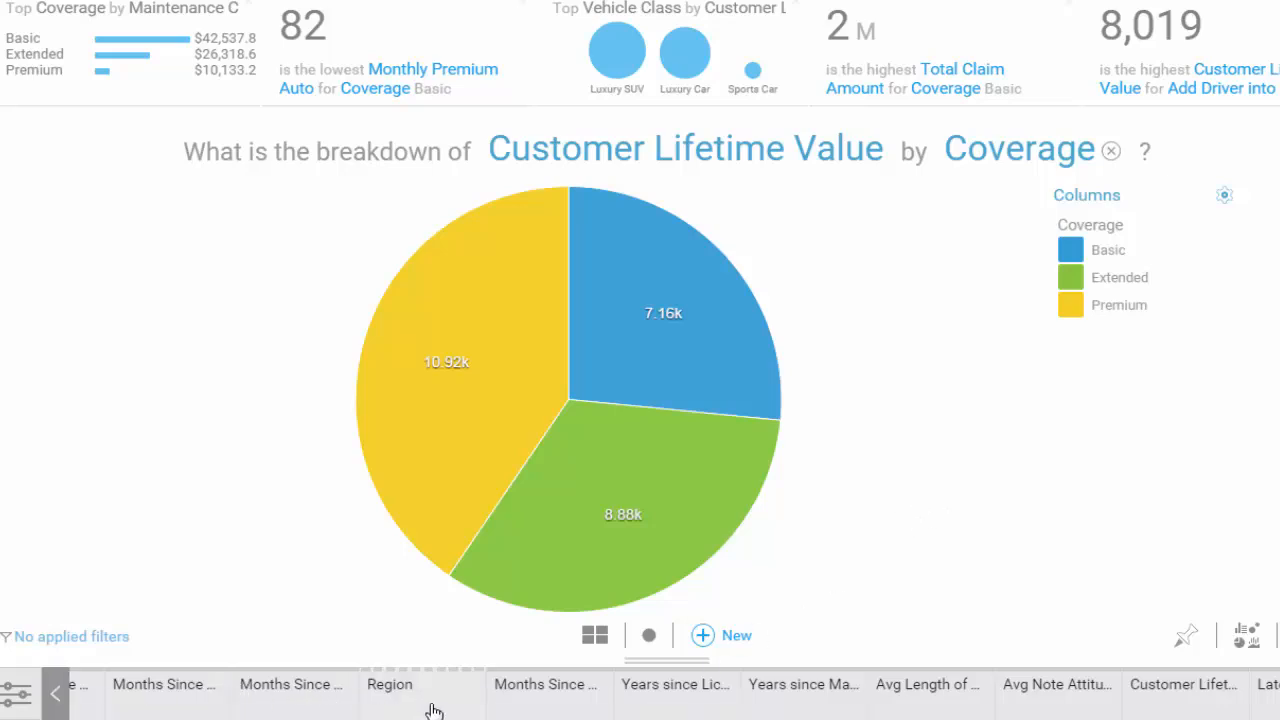
Filter the Coverage breakdown by Vehicle Class to include only Luxury Car and Luxury SUV.
click(56, 692)
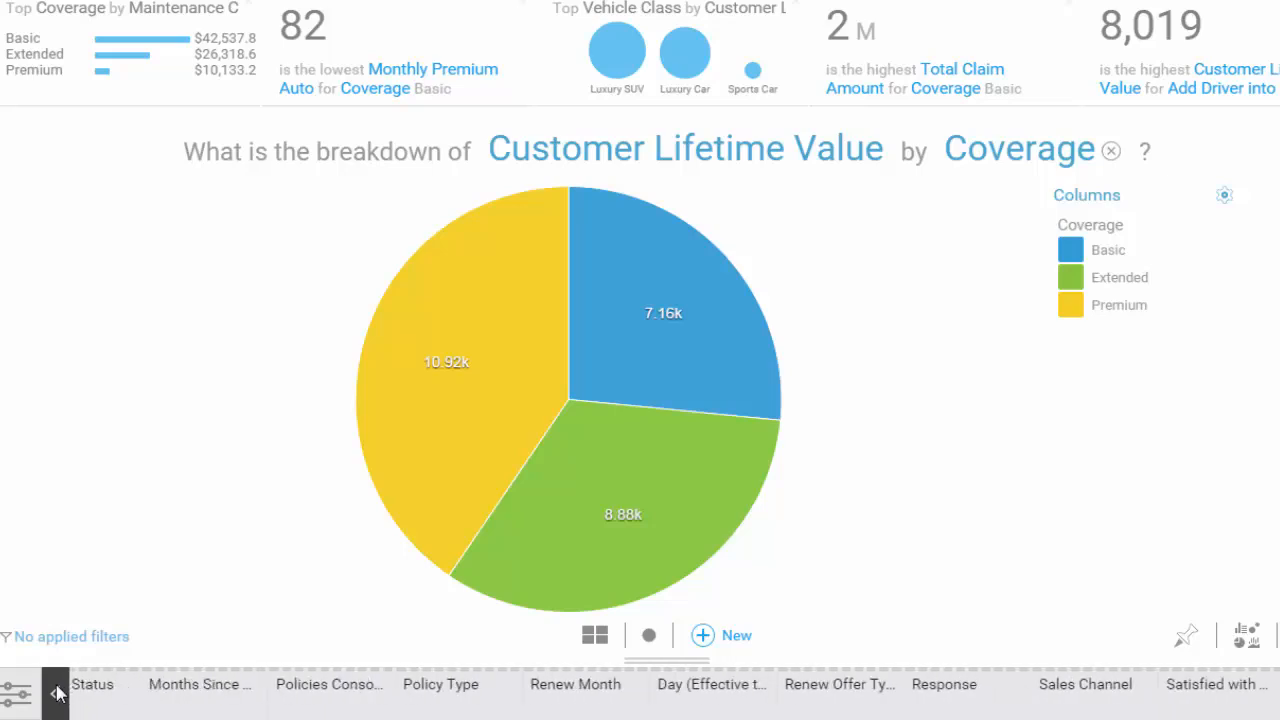
click(56, 692)
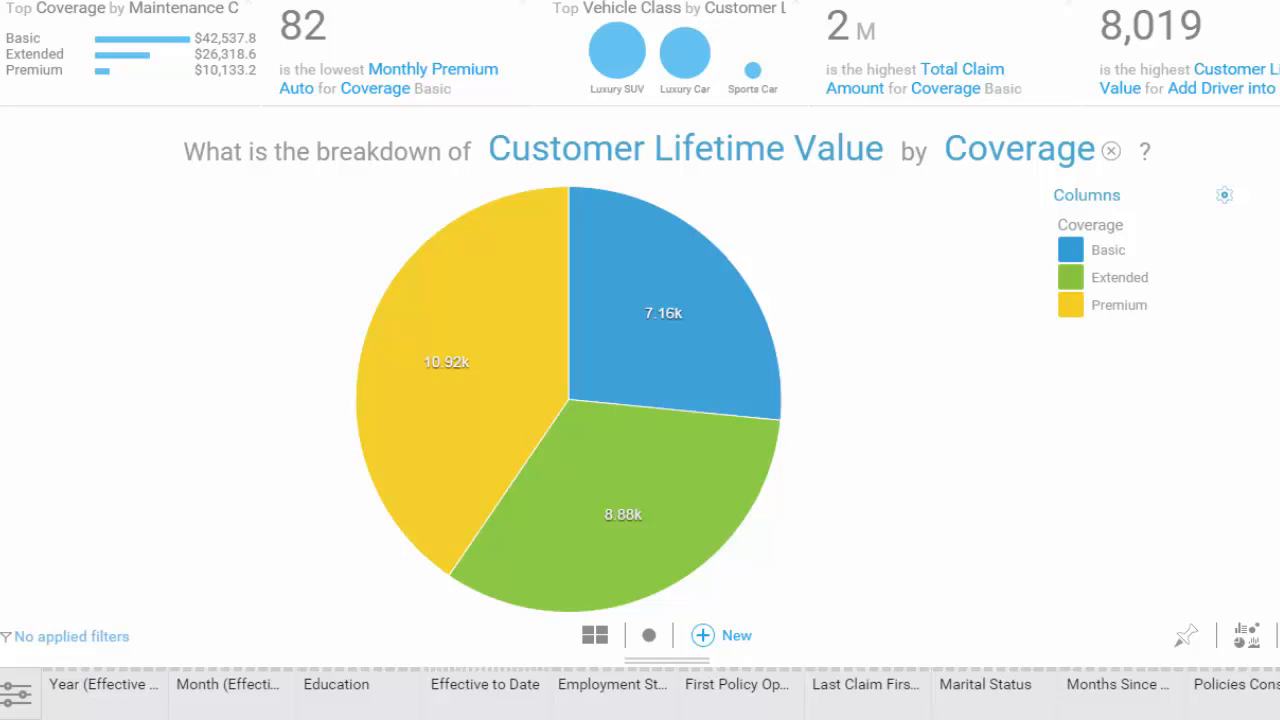
click(1279, 692)
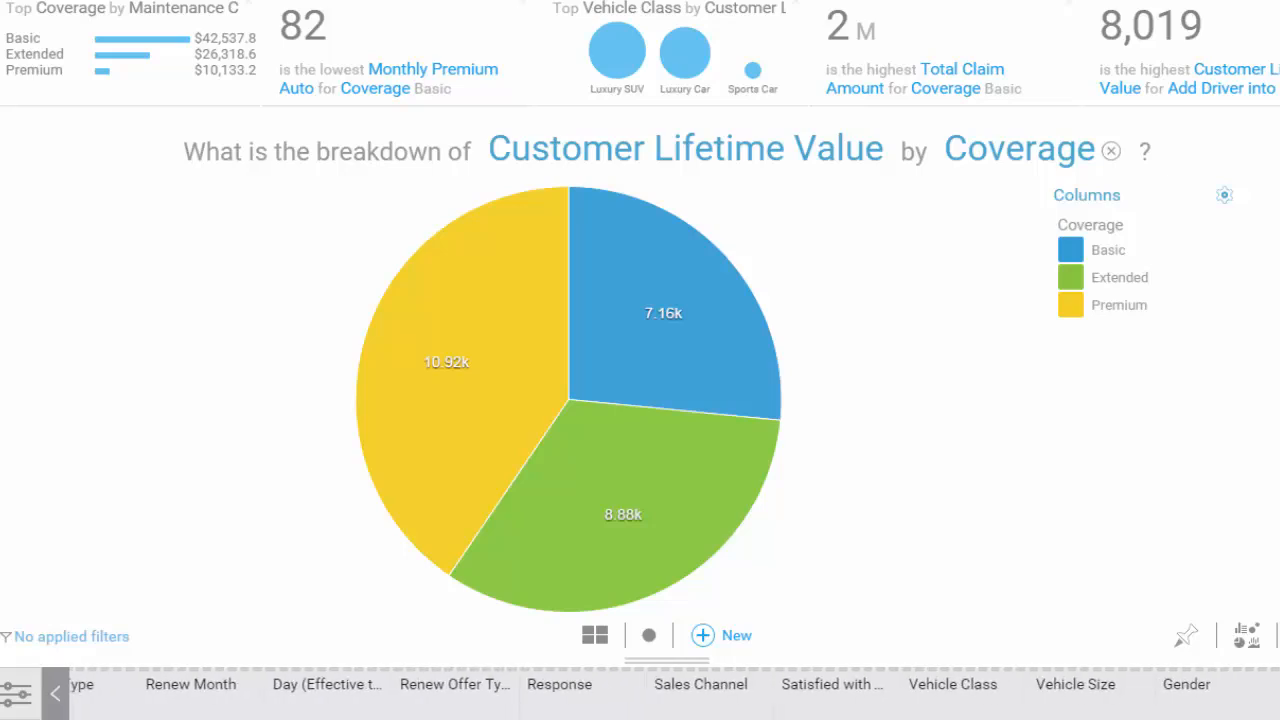
click(947, 690)
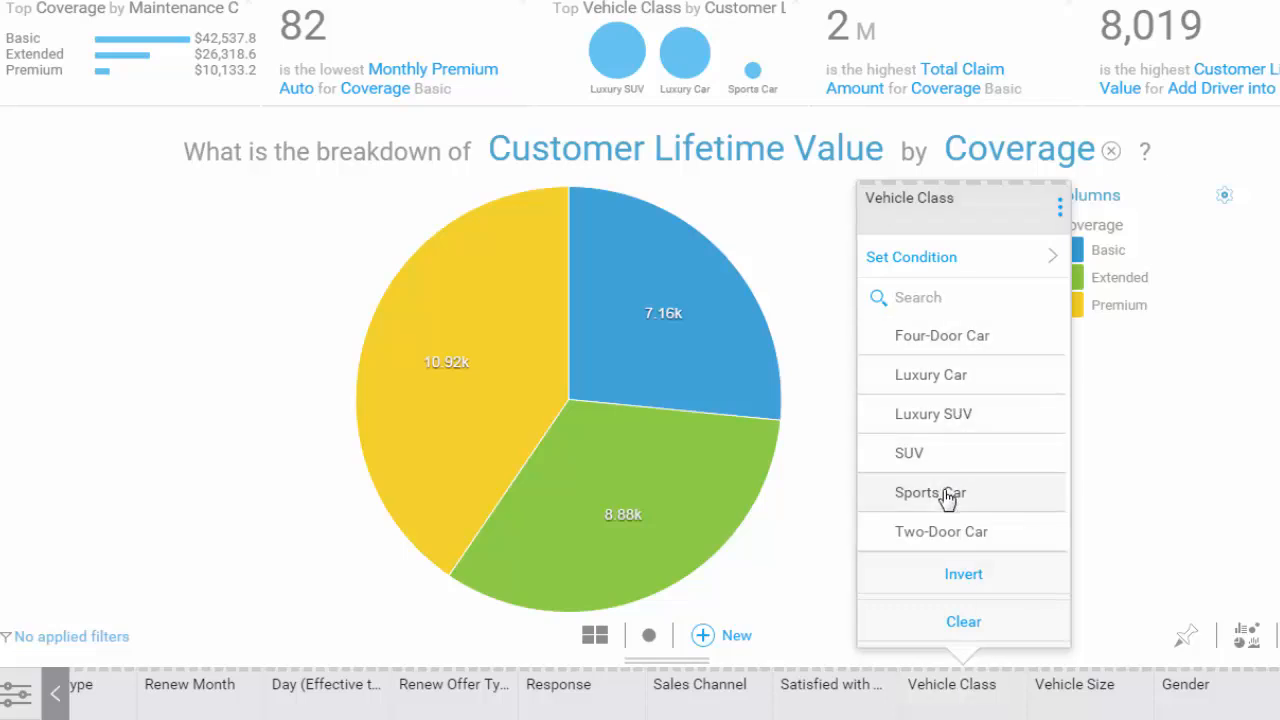
click(974, 378)
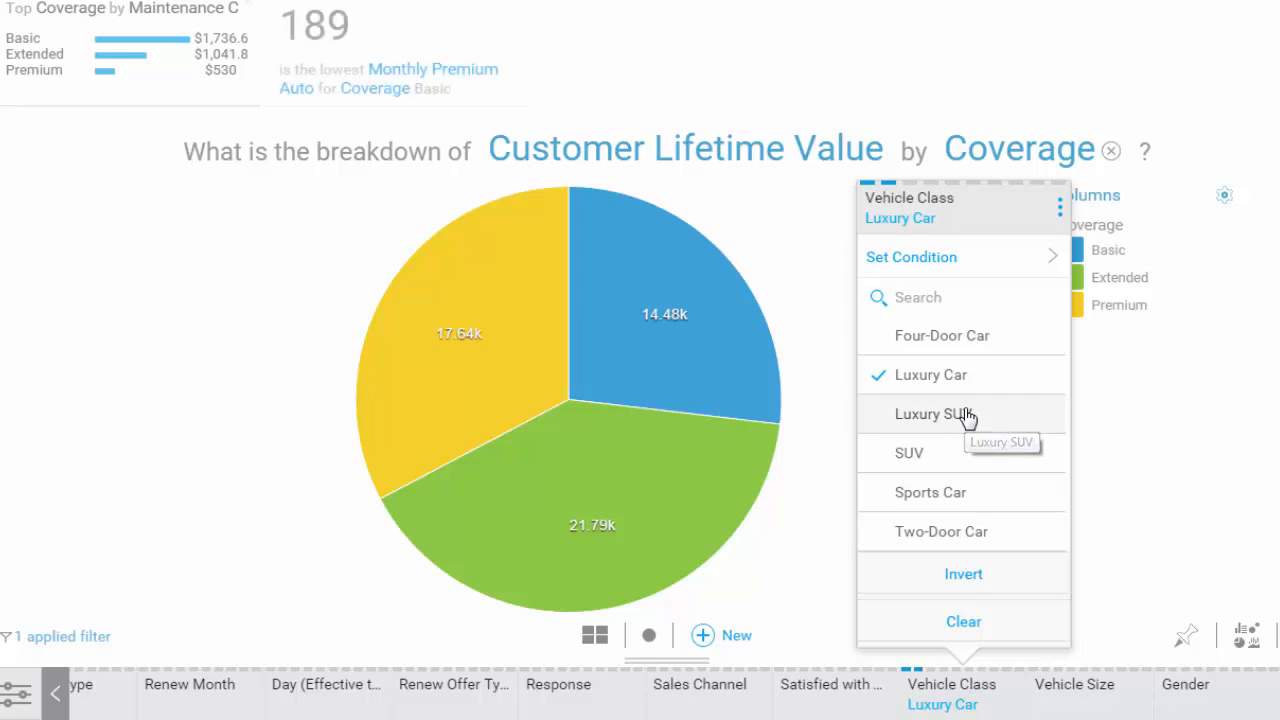
click(967, 416)
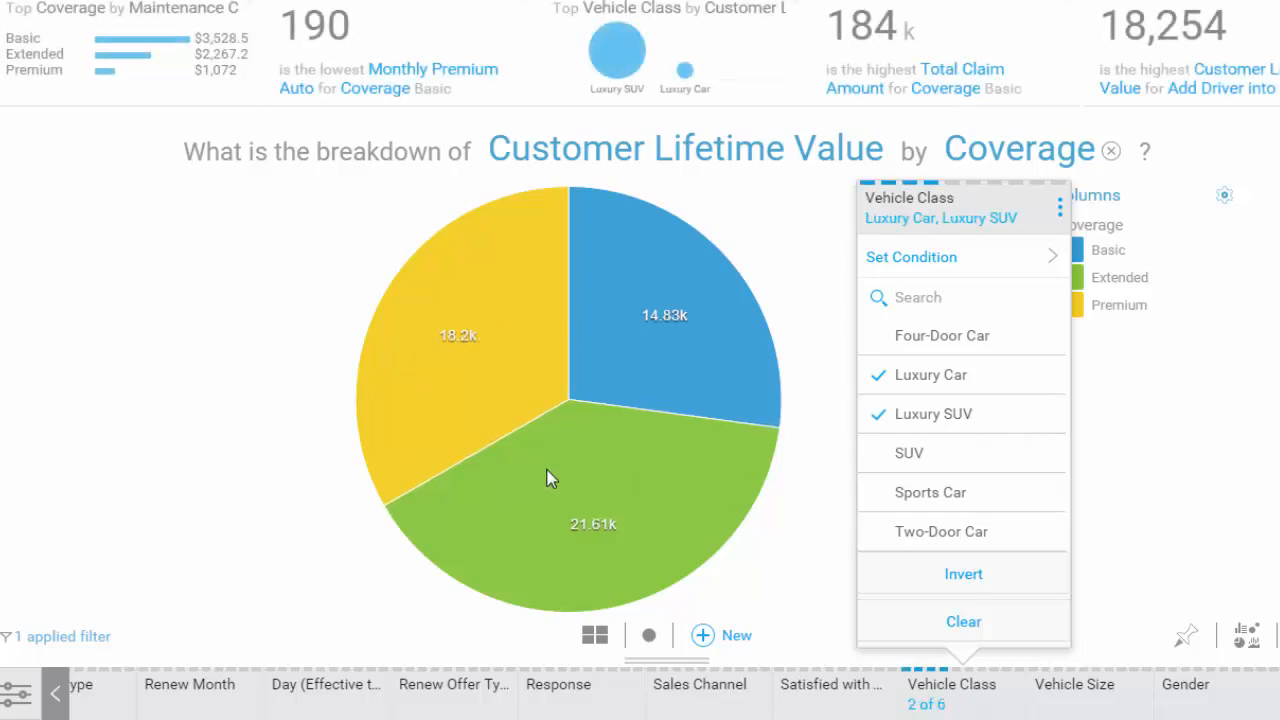
click(1118, 438)
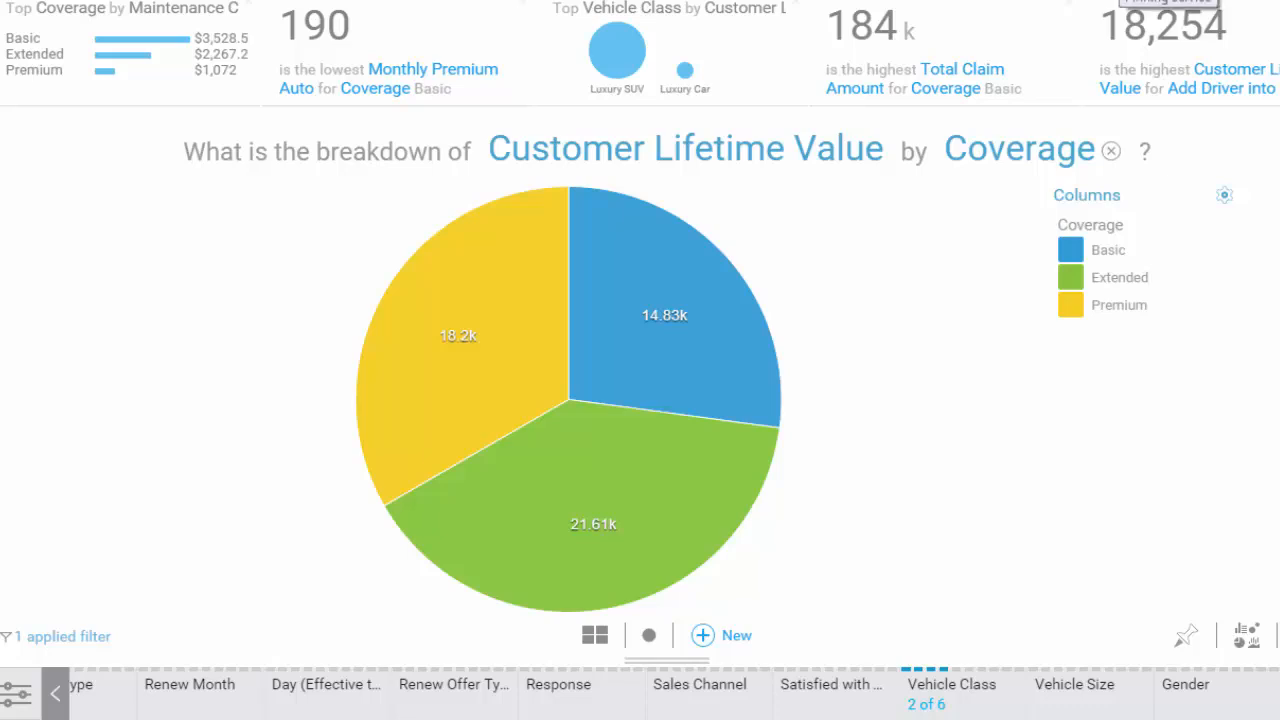
Look at the My pins collection and pin the filtered Customer Lifetime Value by Coverage pie chart.
click(1126, 1)
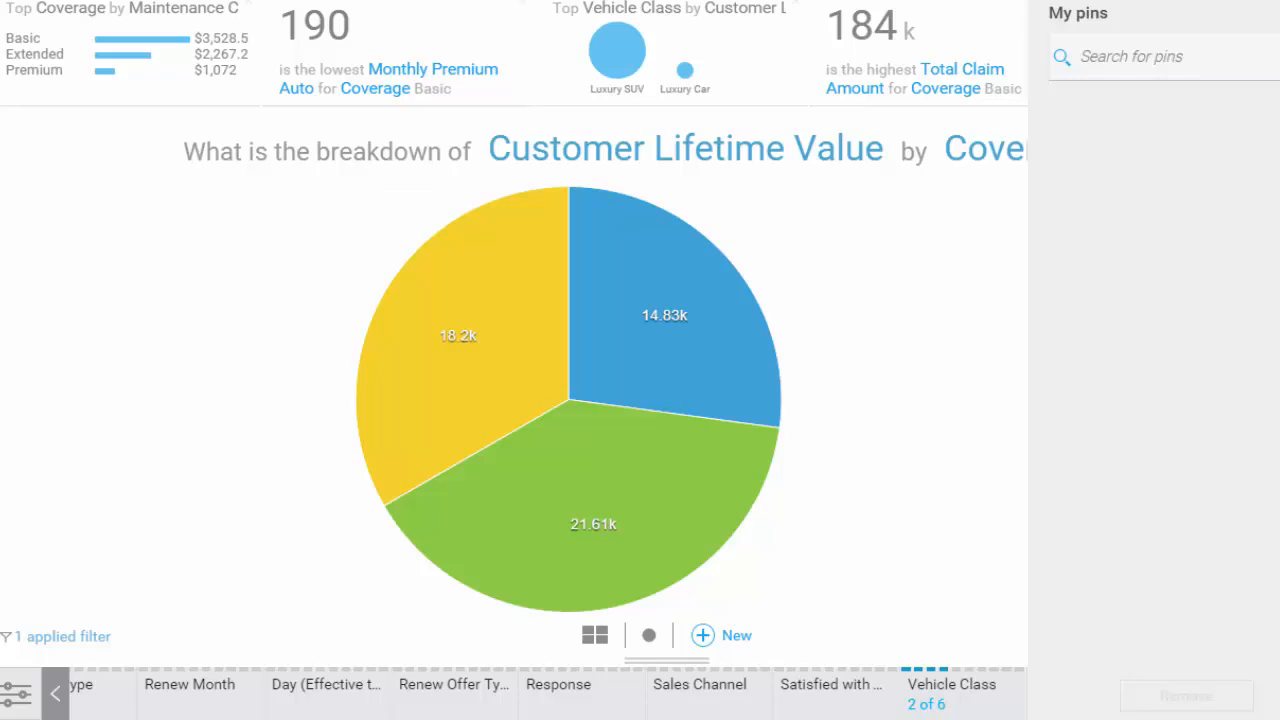
click(1126, 1)
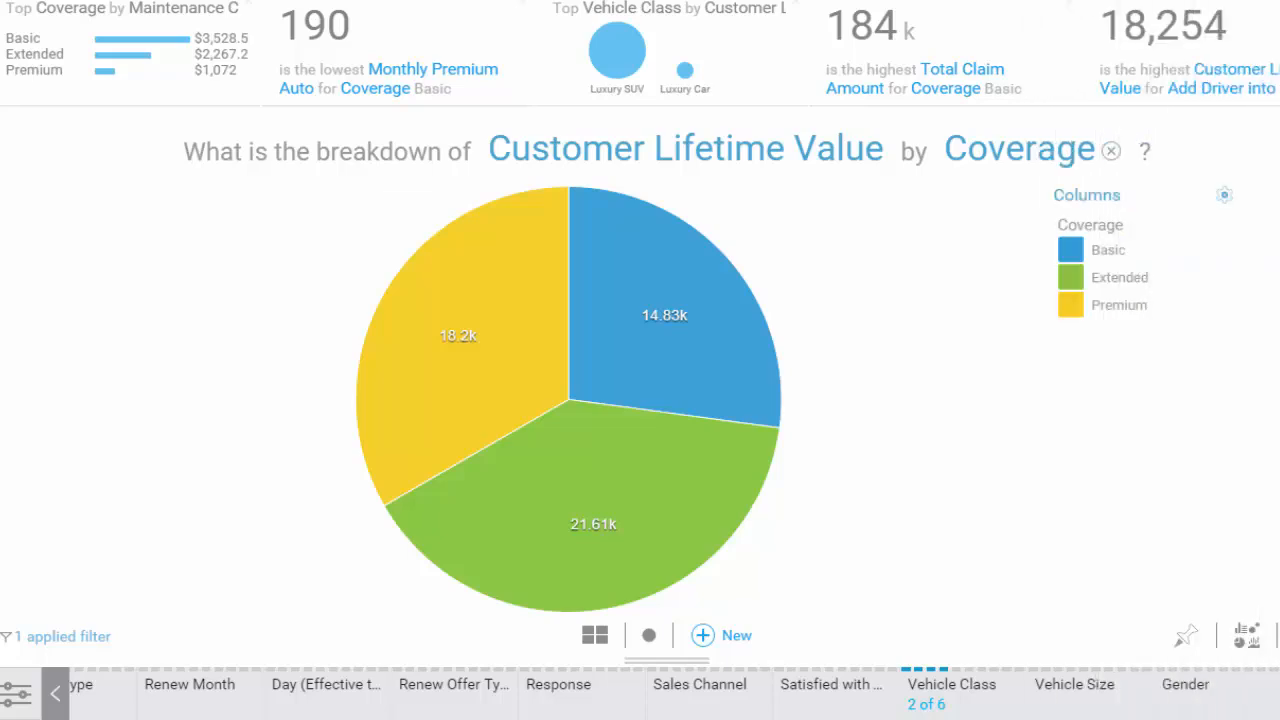
click(1190, 640)
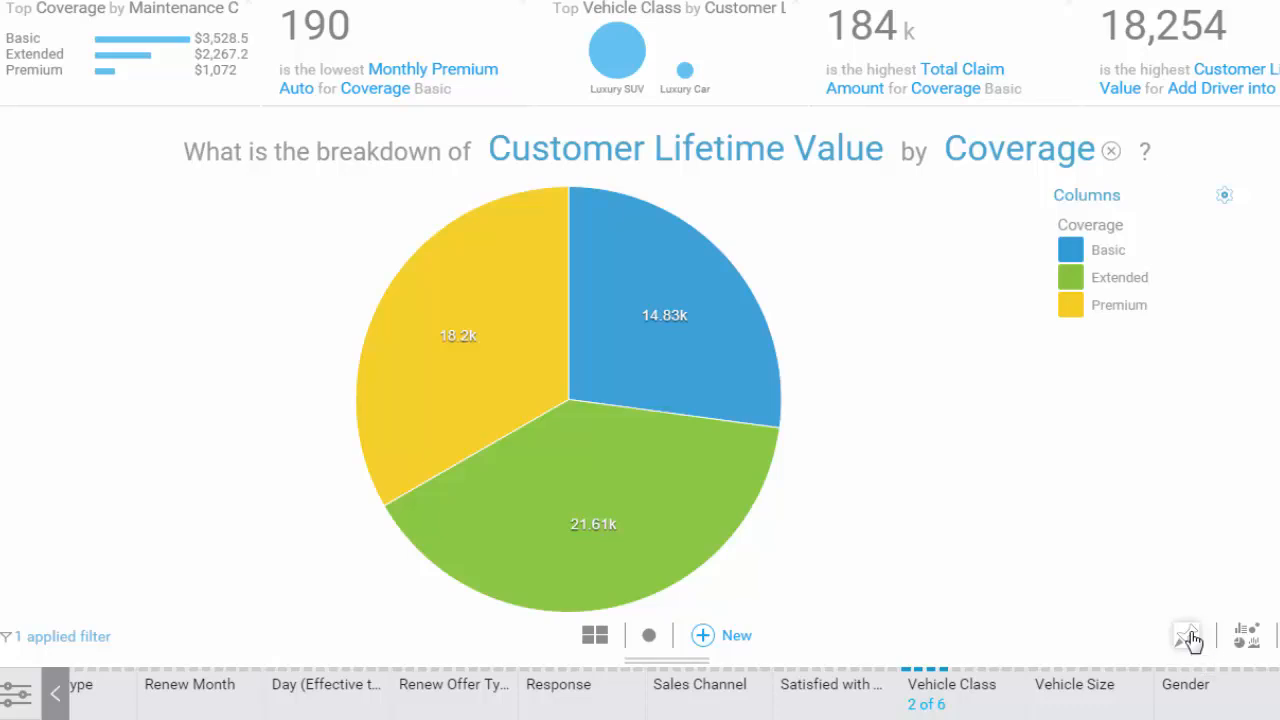